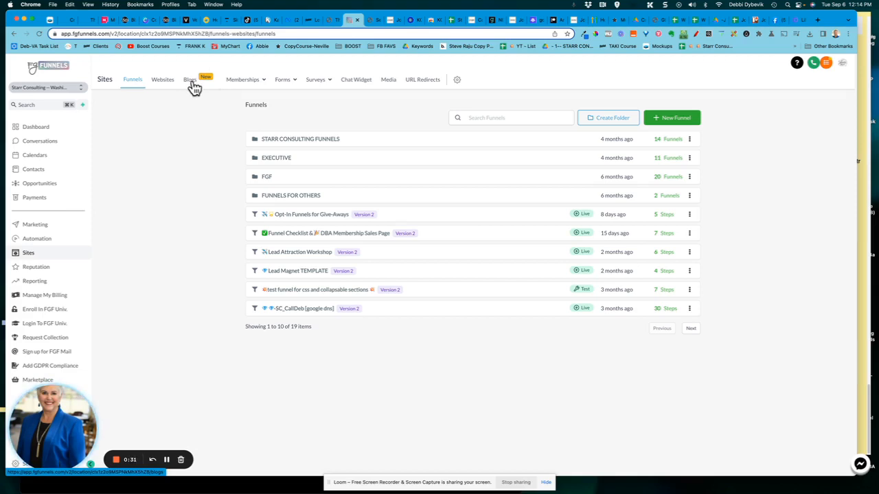
left_click_drag(62, 424, 653, 403)
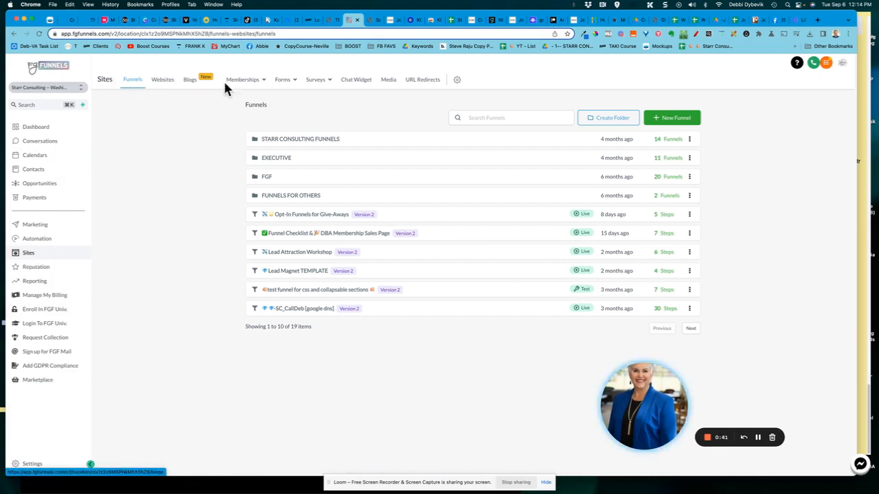
mouse_move(339, 92)
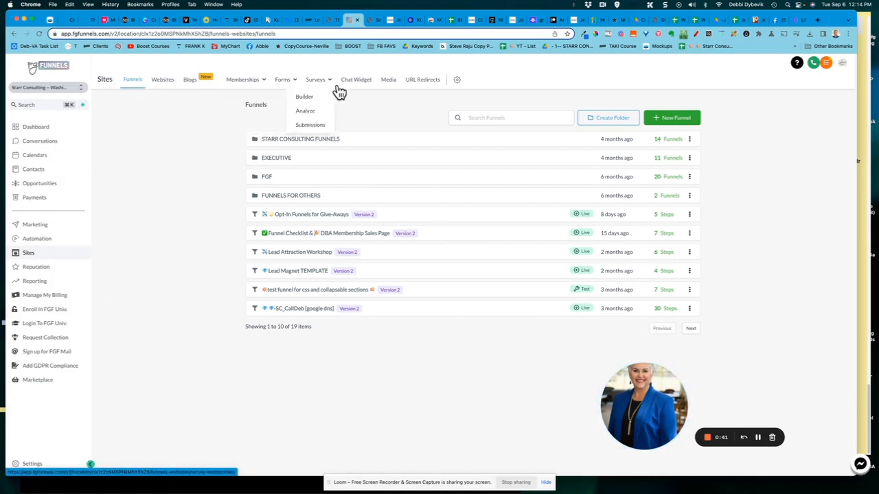
- Go to the blog settings and open the existing author's profile for editing
left_click(193, 85)
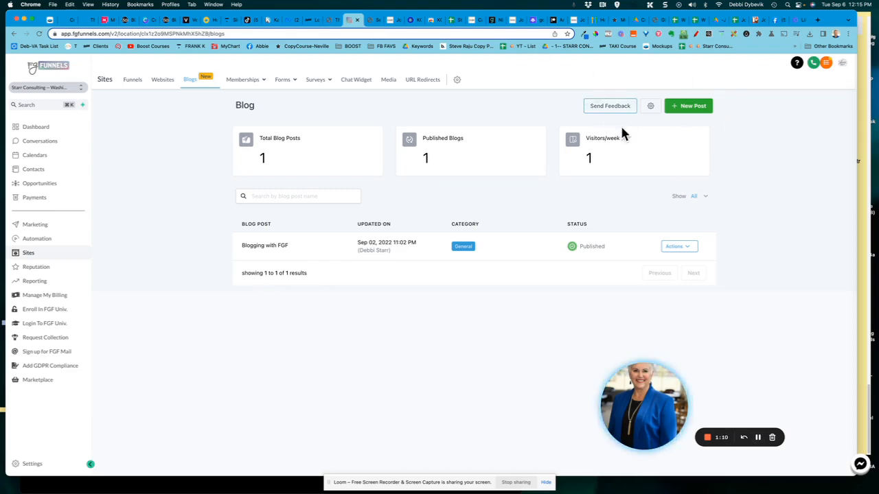
left_click(651, 107)
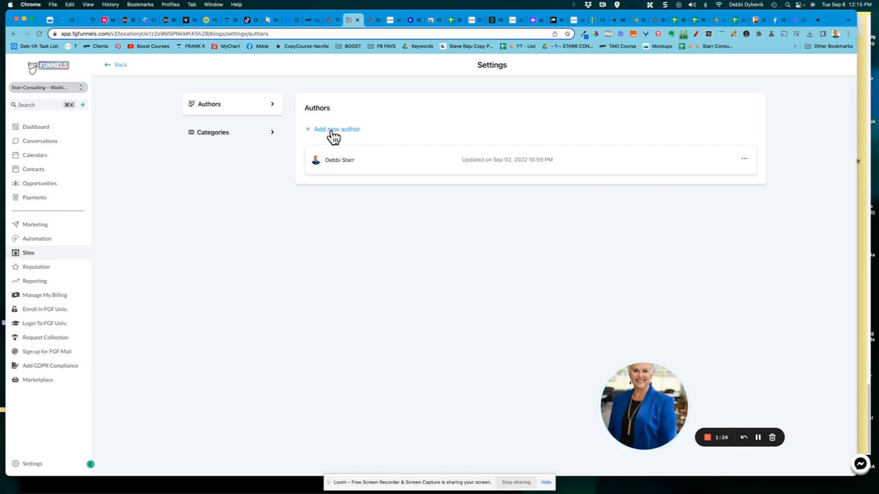
left_click(747, 162)
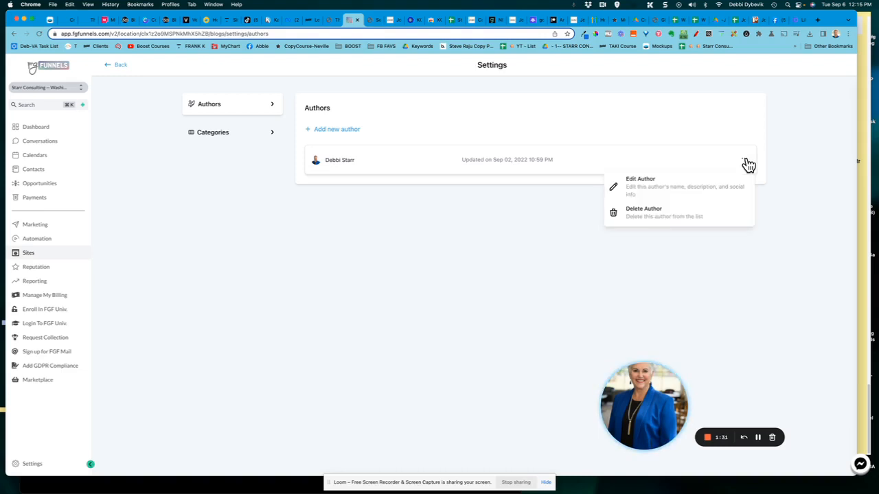
left_click(647, 187)
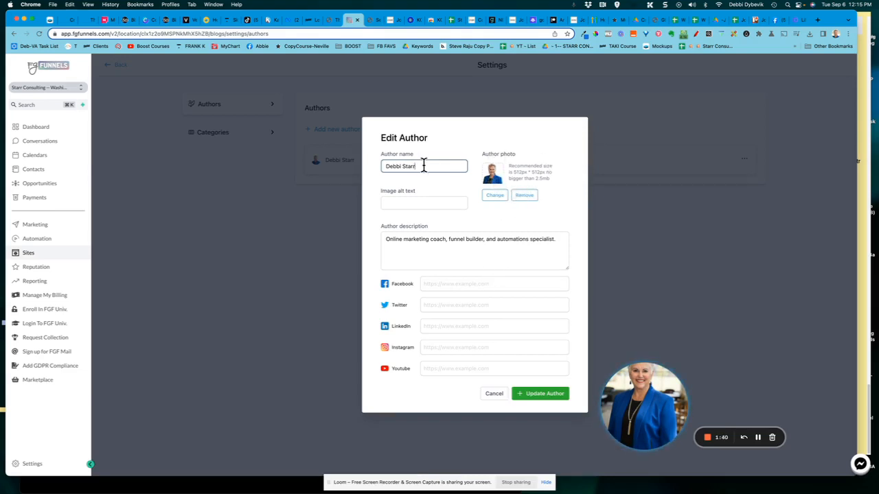
- Set the author's image alt text to the coaching business name, enlarge the description box, and update the author
left_click(399, 203)
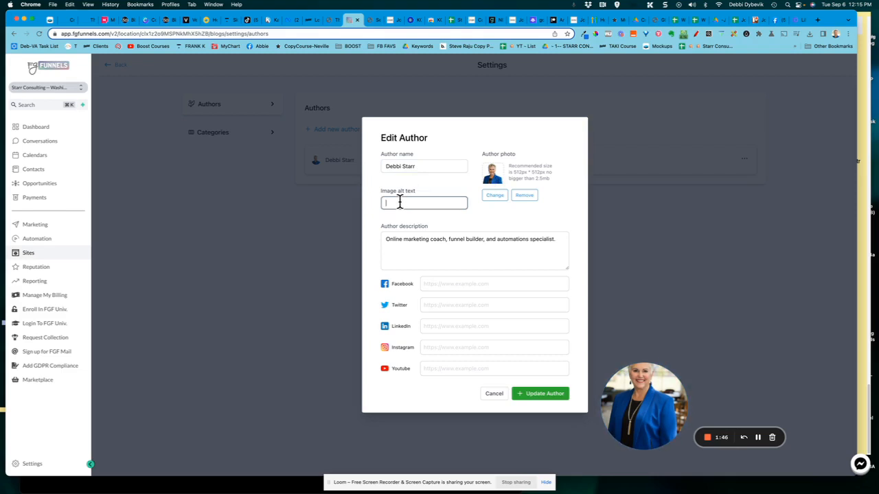
type("Debbi Starr Coaching")
left_click_drag(565, 269, 565, 313)
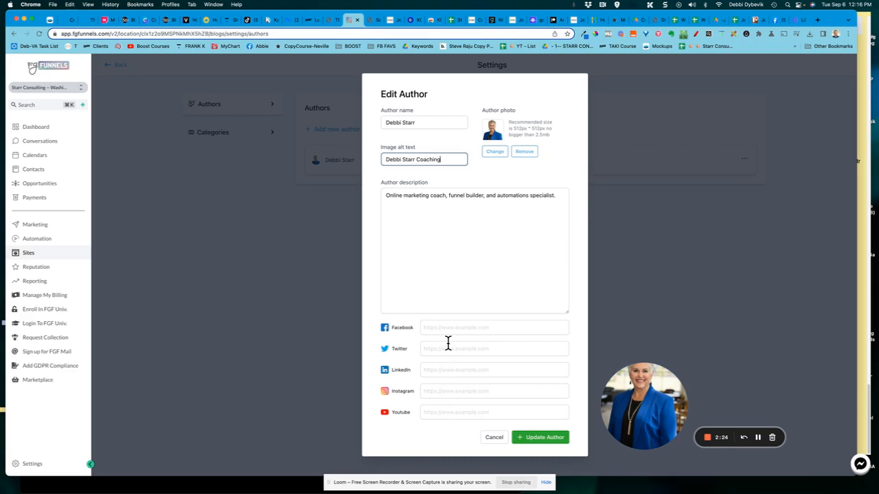
left_click(544, 440)
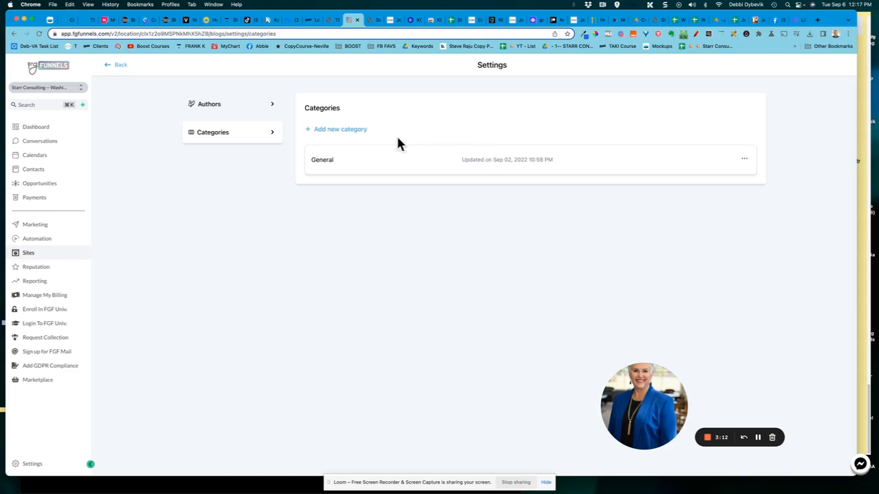
- Start a new blog category with the label "FGF Funnel Gorgeous Trainings & Tips"
left_click(362, 135)
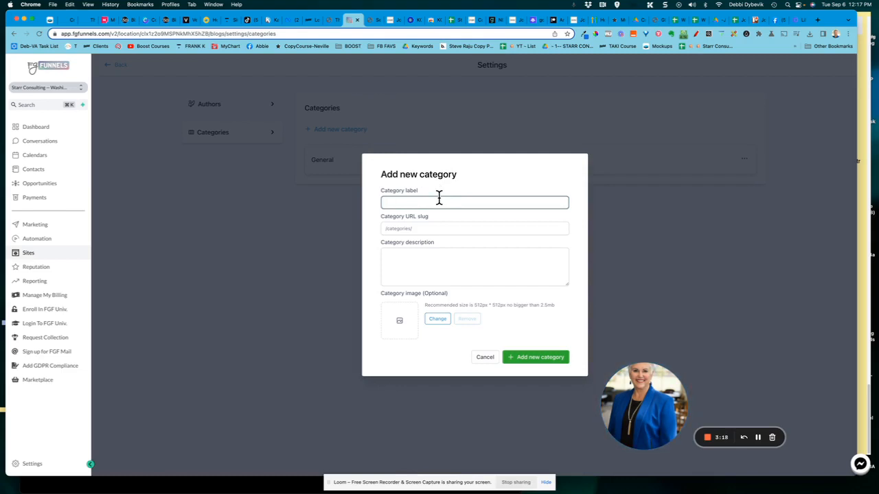
type("FGF")
type(" -")
key("BackSpace")
key("BackSpace")
type("Funnel Gor")
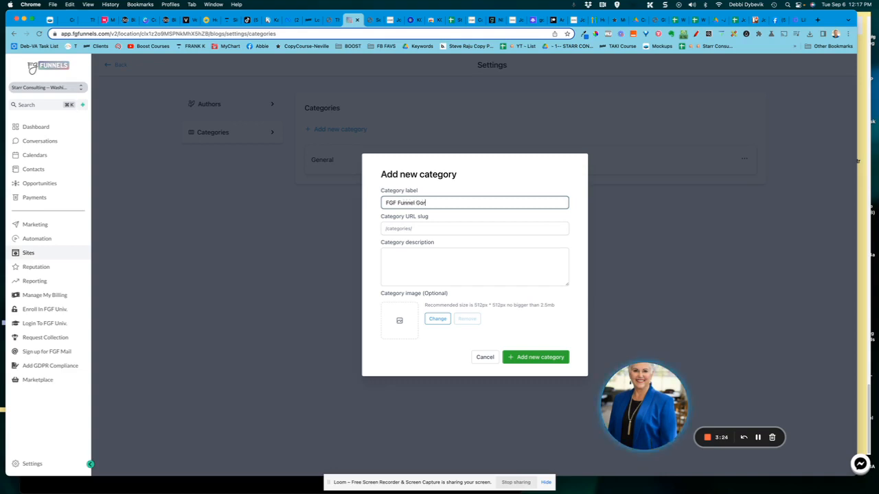
type("geous")
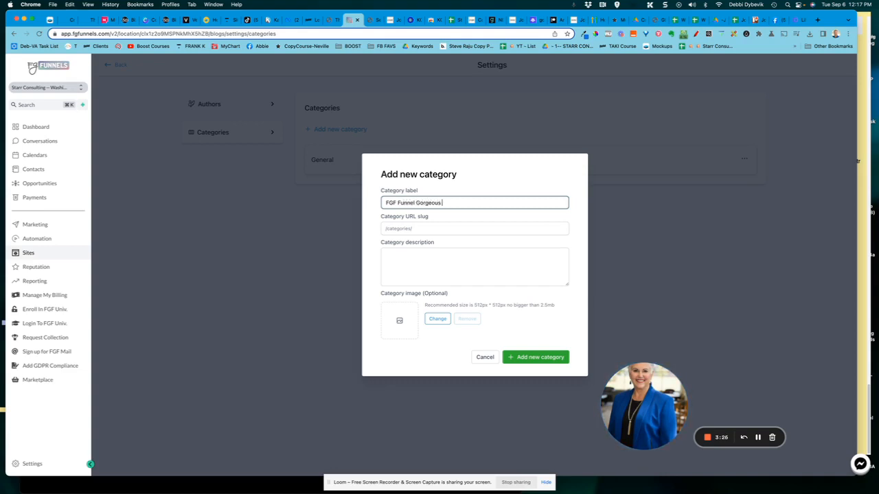
type(" Trainings & Ti")
type("ps")
- Enter the category description "Learn how to use FGF aka GoHighLevel as you build your funnels and marketing platform." and enlarge its box
left_click(434, 260)
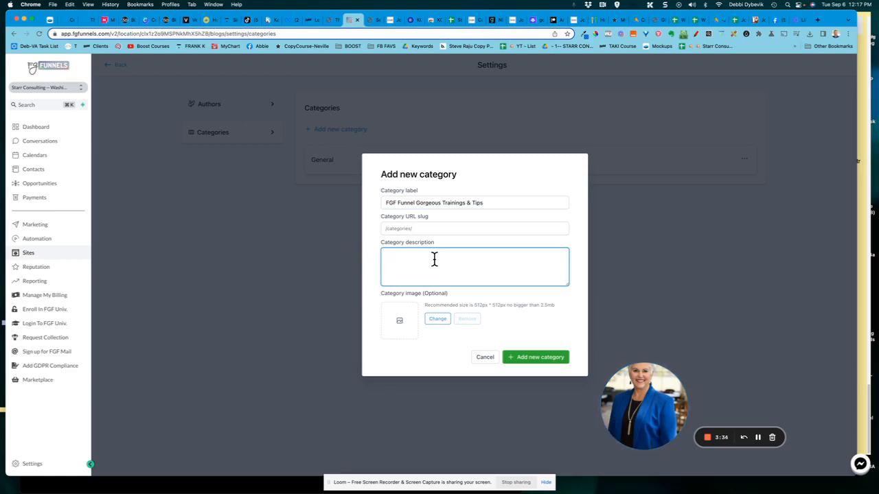
type("Learn how to use FGF aka GoHighLe")
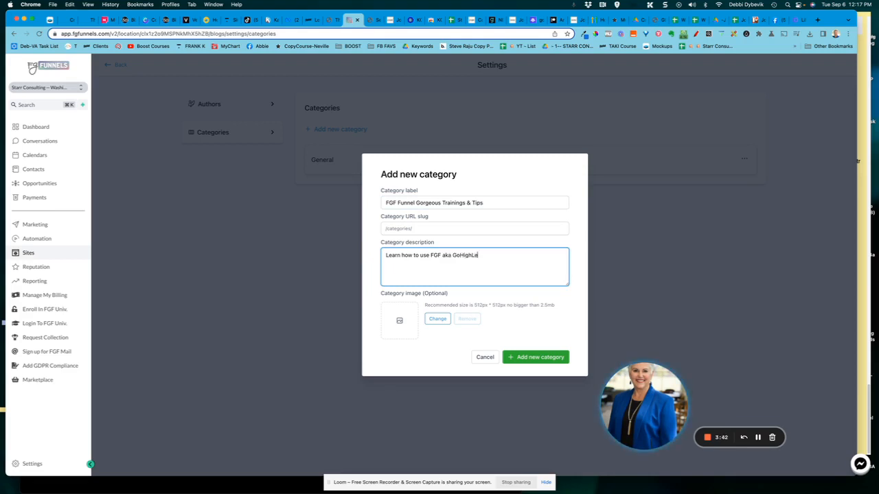
type("vel as you")
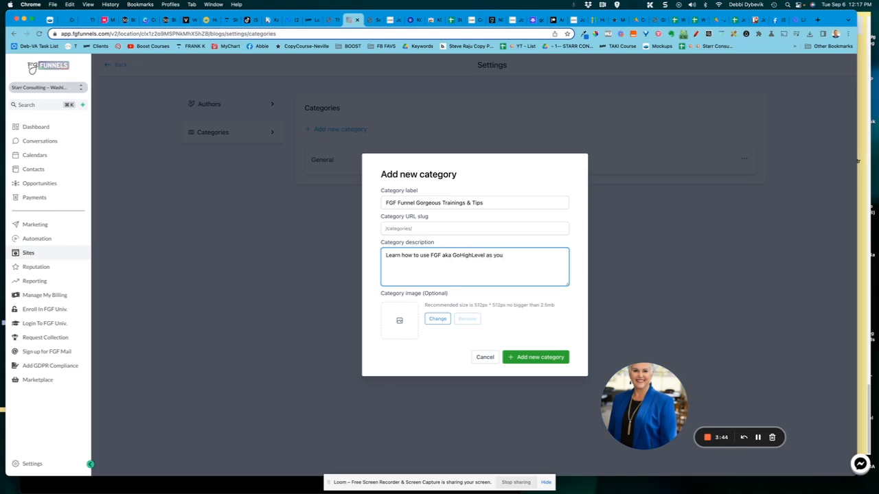
type(" build your funnnels an")
key("BackSpace")
type("d marketing p")
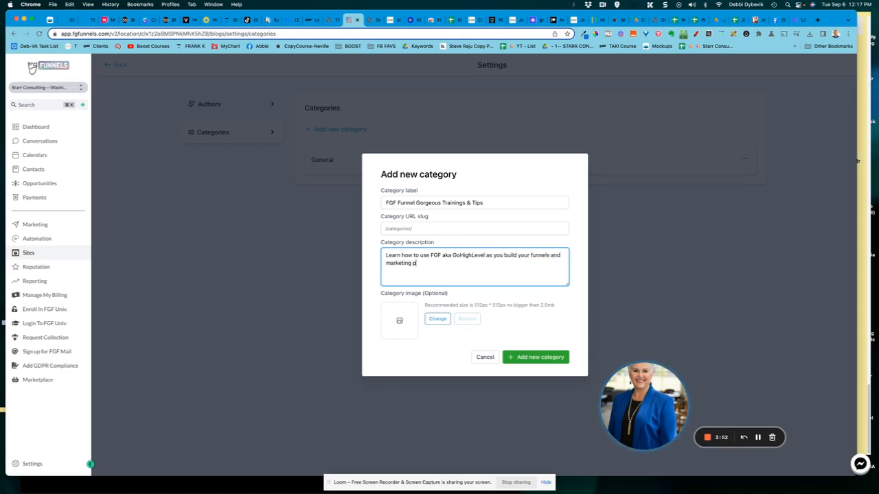
type("latform.")
mouse_move(567, 284)
left_mouse_down()
mouse_move(565, 413)
mouse_move(566, 286)
mouse_move(567, 299)
left_mouse_up()
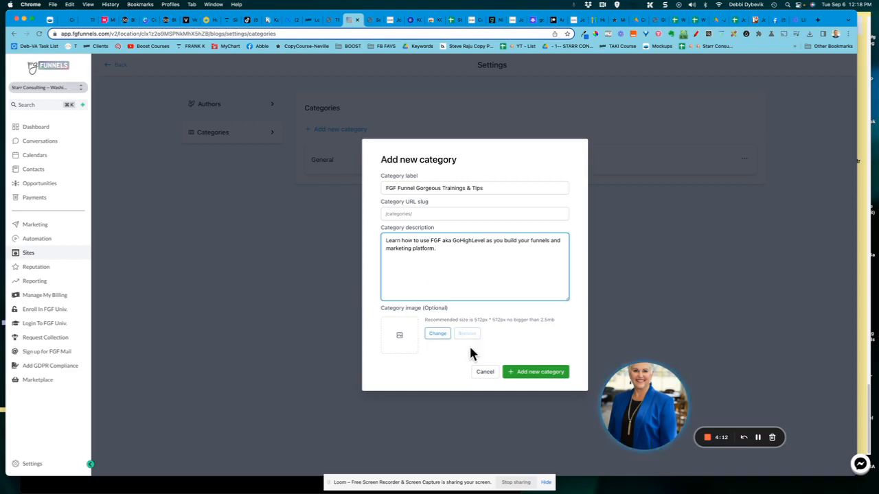
- Set the category's URL slug to "GF" and add the new category
left_click(542, 374)
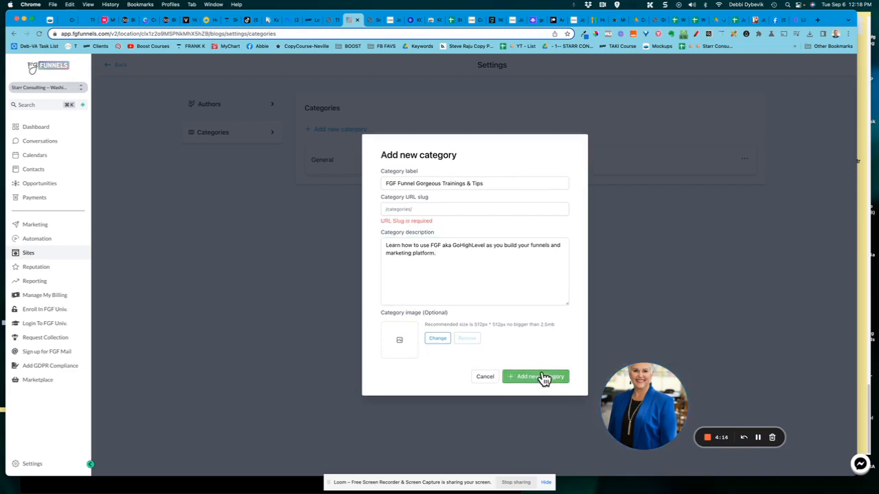
left_click(438, 208)
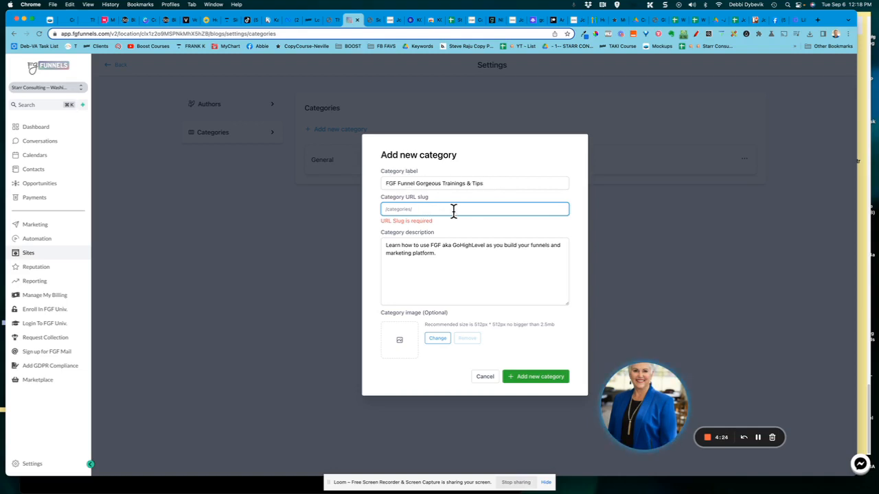
type("GF")
left_click(549, 379)
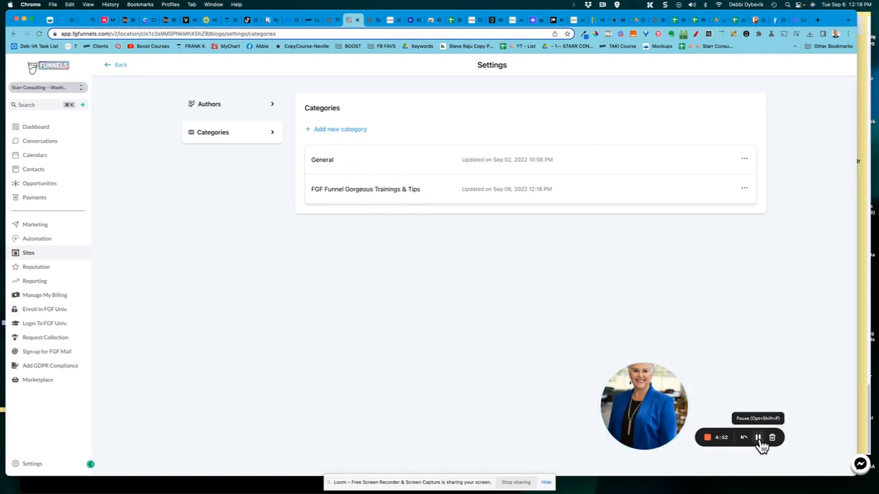
left_click(758, 440)
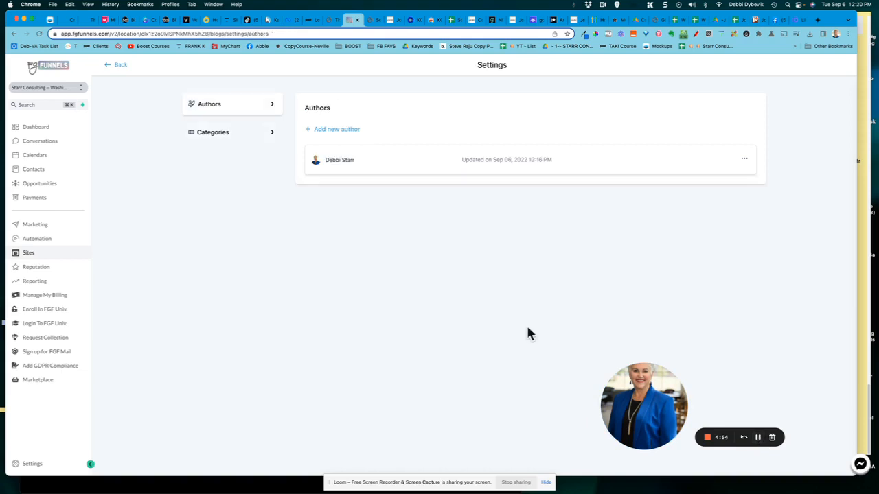
- Return to the blog overview and open the published post "Blogging with FGF" for updating
left_click(121, 70)
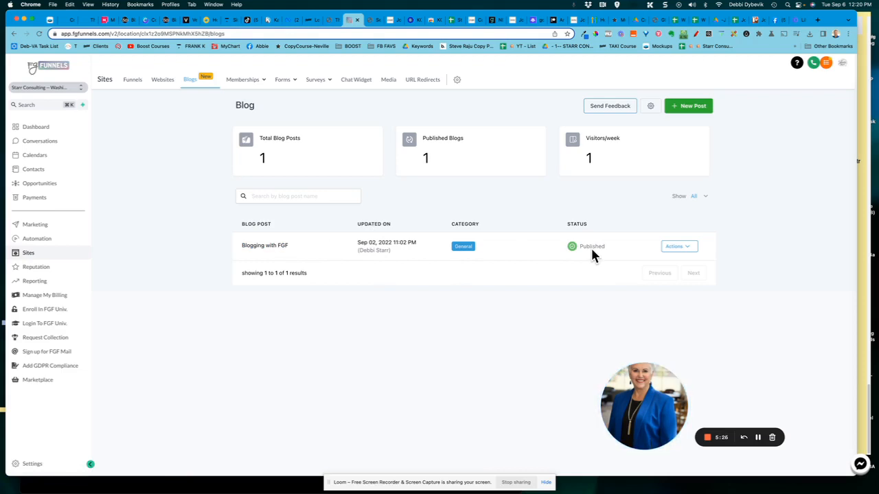
left_click(688, 250)
left_click_drag(647, 399, 96, 402)
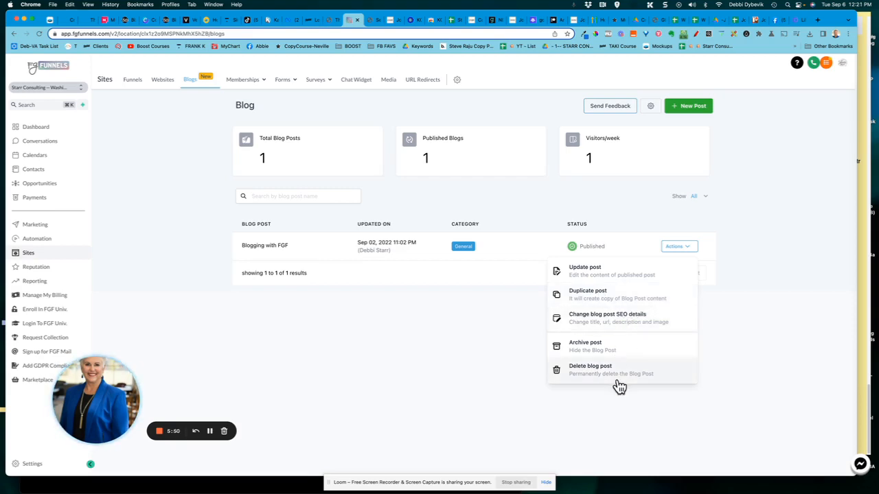
left_click(589, 272)
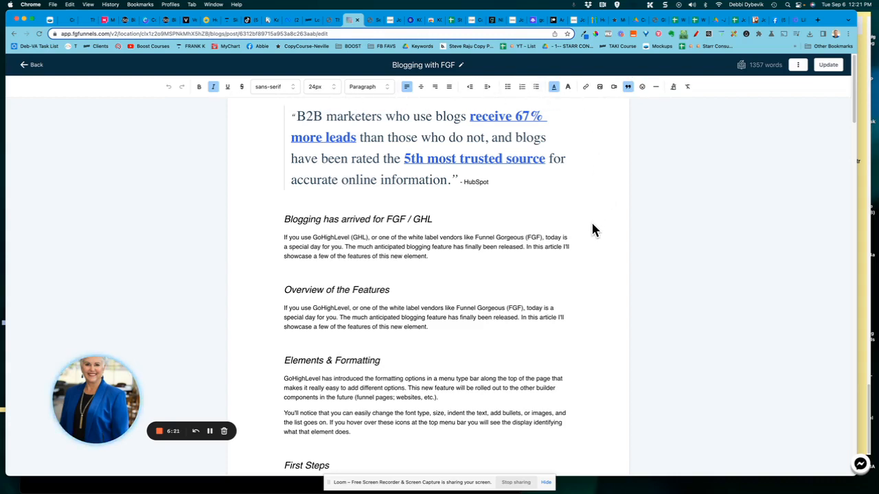
- Make the post heading "Blogging has arrived for FGF / GHL" bold
scroll(592, 225, "down", 4)
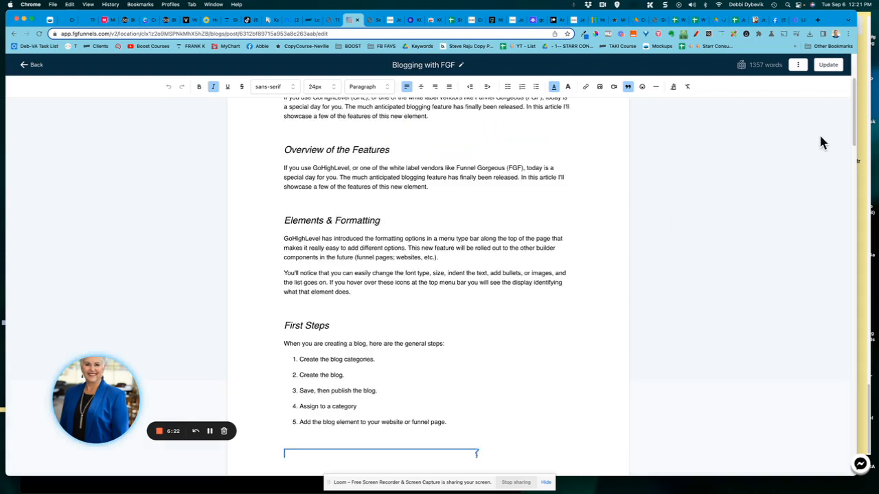
scroll(624, 226, "down", 3)
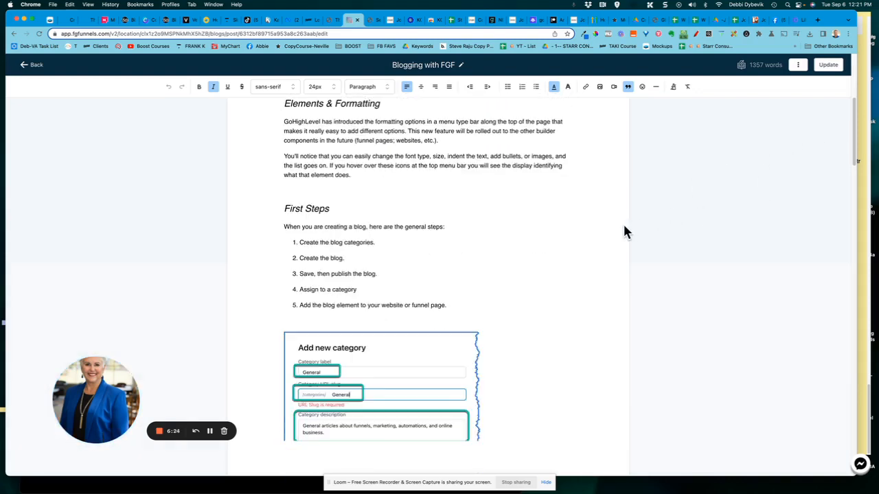
scroll(612, 247, "up", 7)
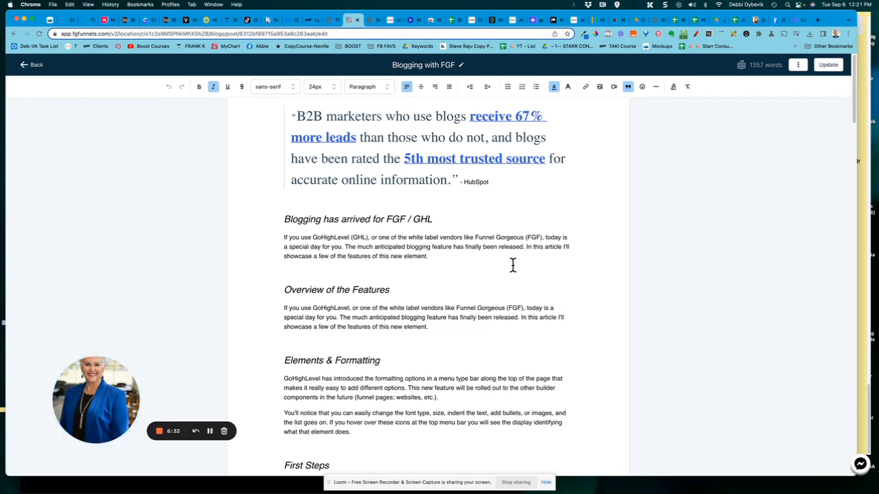
left_click(341, 216)
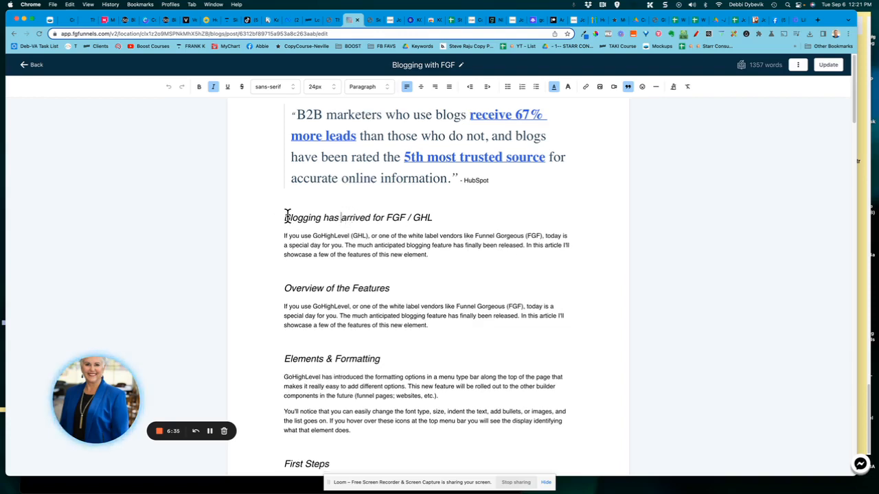
triple_click(459, 219)
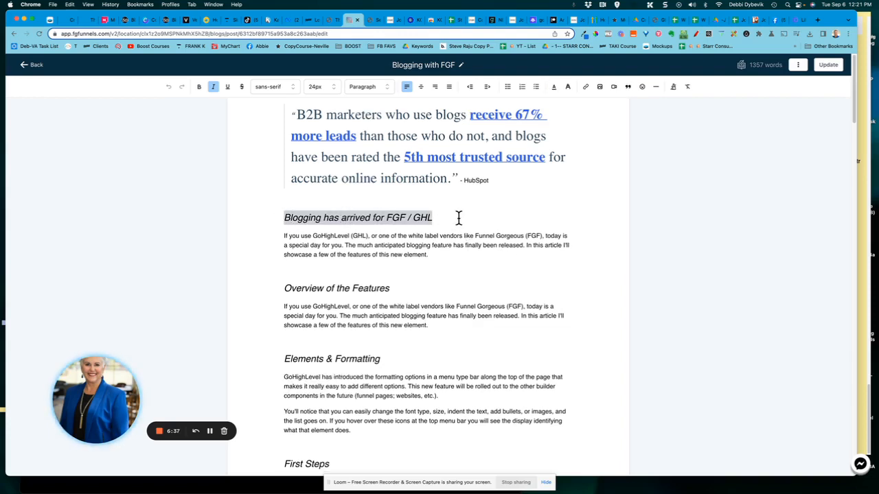
left_click(200, 88)
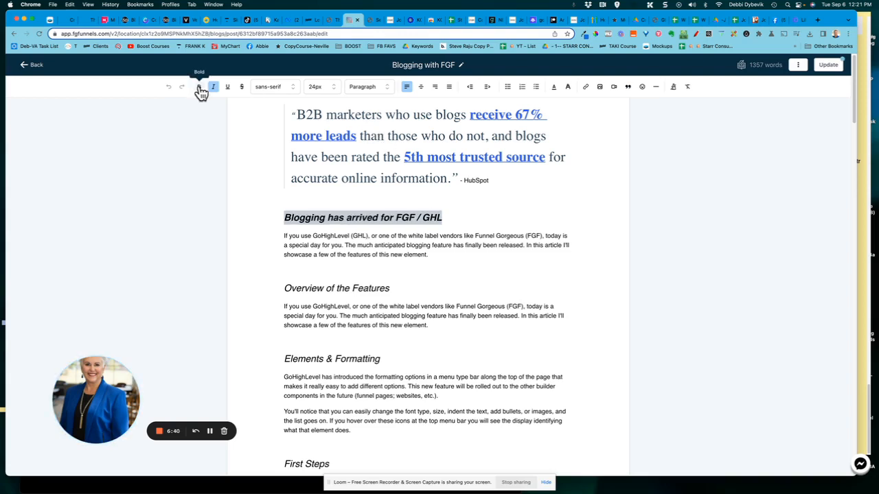
- Make the post headings "Overview of the Features" and "Elements & Formatting" bold
left_click(282, 288)
left_click(283, 288)
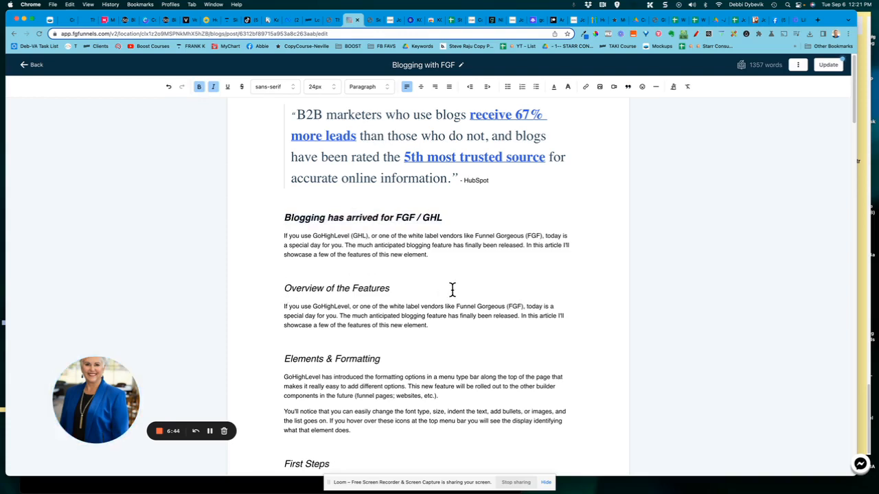
left_click(403, 286, "shift")
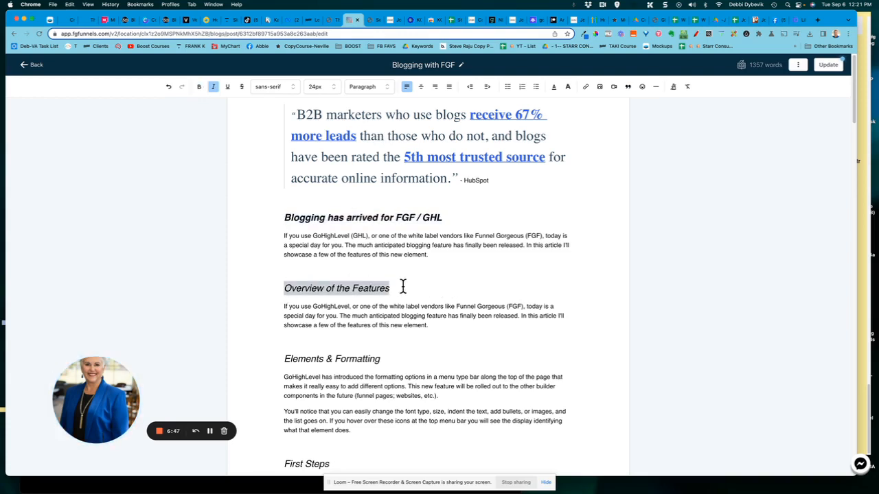
left_click(199, 89)
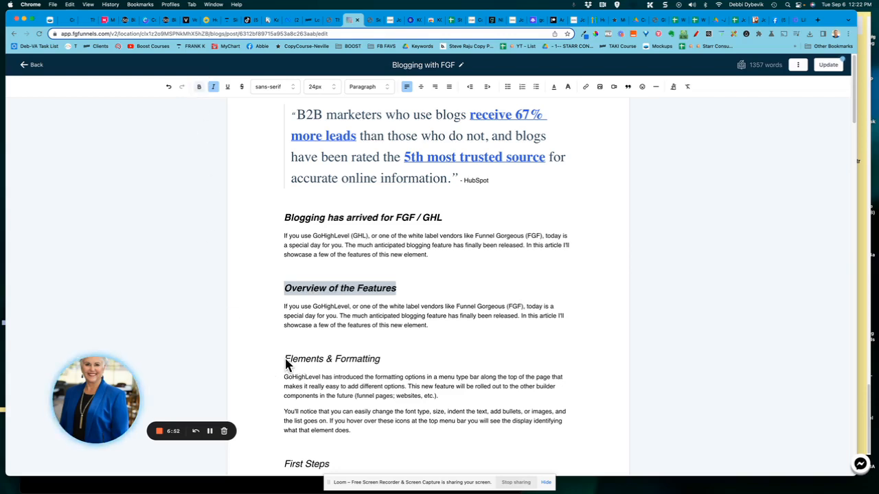
triple_click(412, 366)
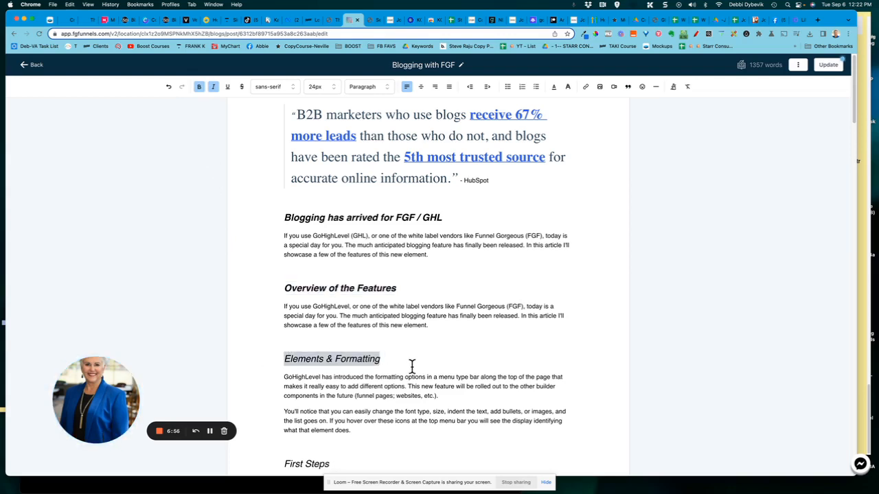
left_click(200, 88)
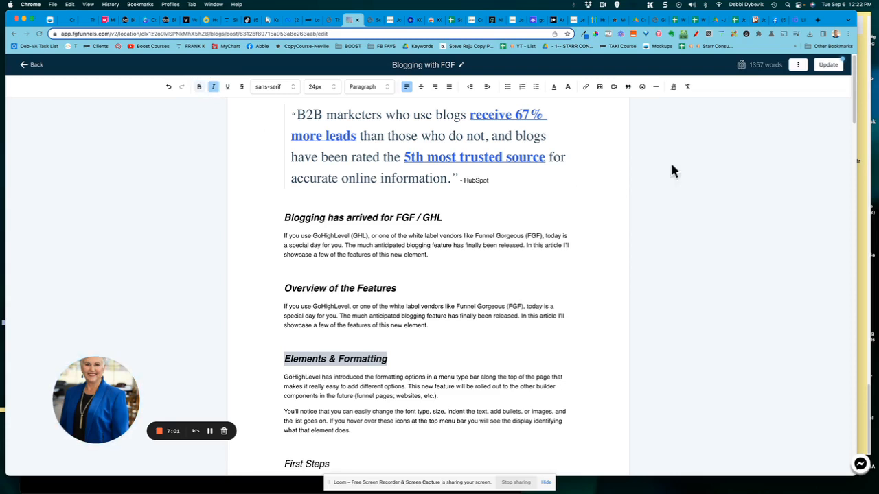
- Open a preview of the post "Blogging with FGF", continuing without saving the heading changes
left_click(799, 67)
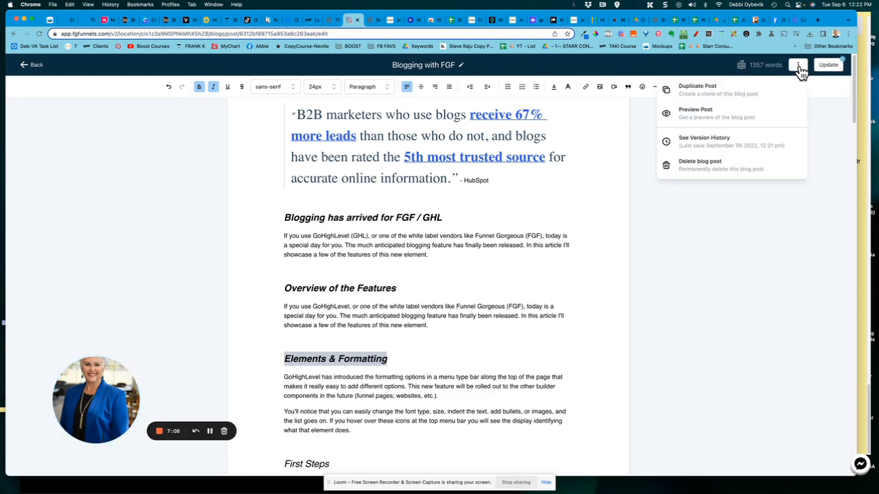
left_click(702, 115)
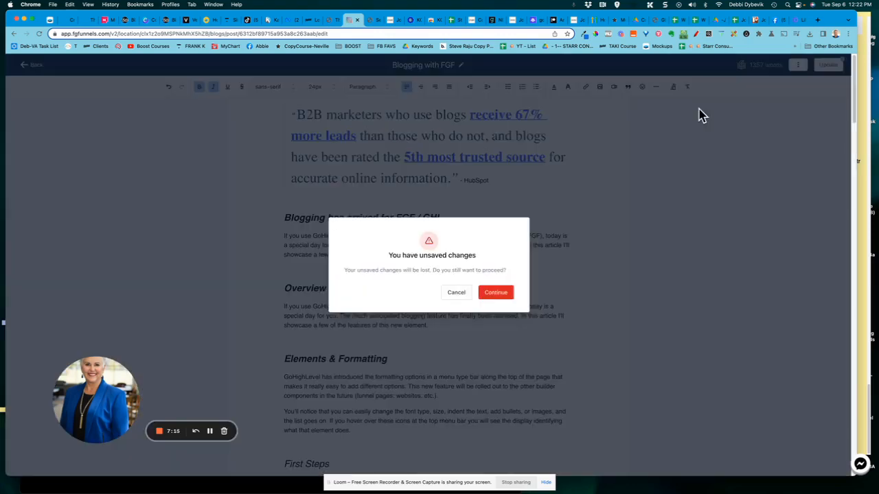
left_click(496, 292)
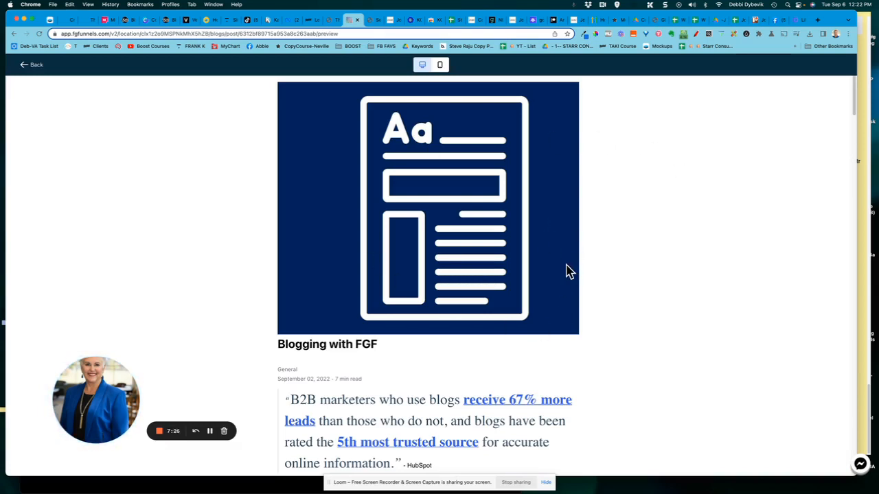
- Examine the desktop preview of the whole post, from the header image through the sample blog to the checklist and author line
scroll(567, 271, "down", 3)
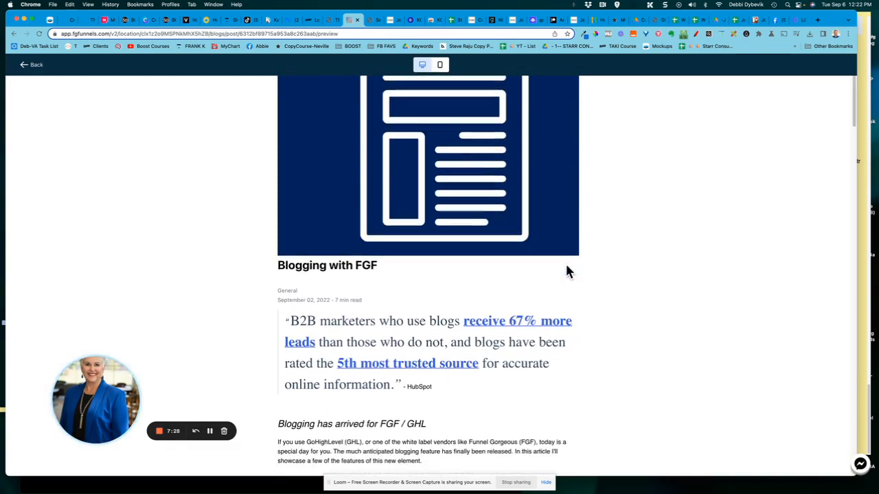
scroll(567, 271, "down", 2)
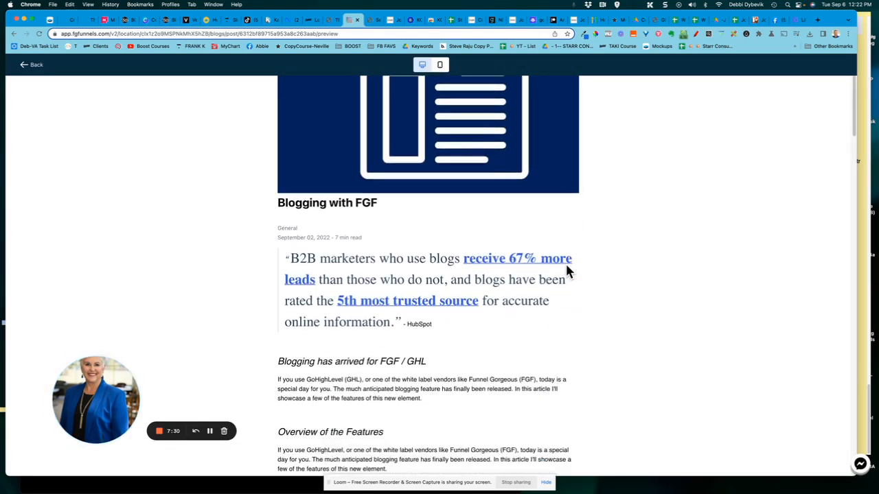
scroll(500, 240, "down", 10)
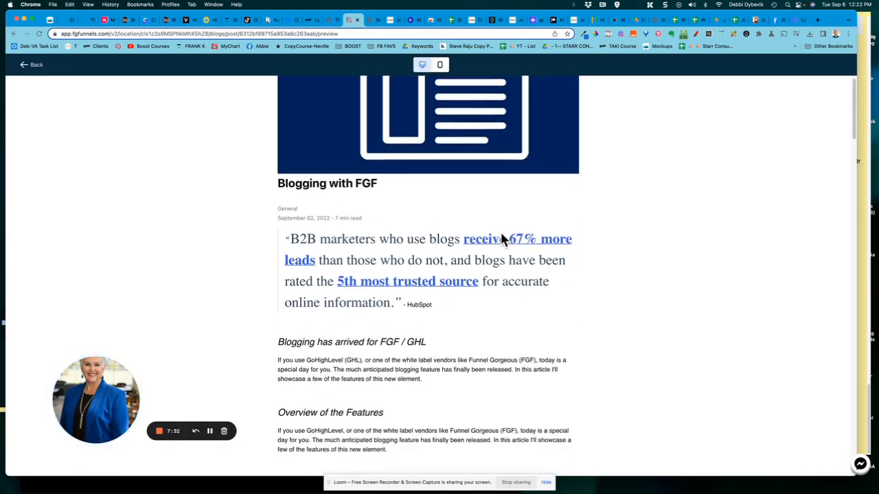
scroll(501, 239, "down", 20)
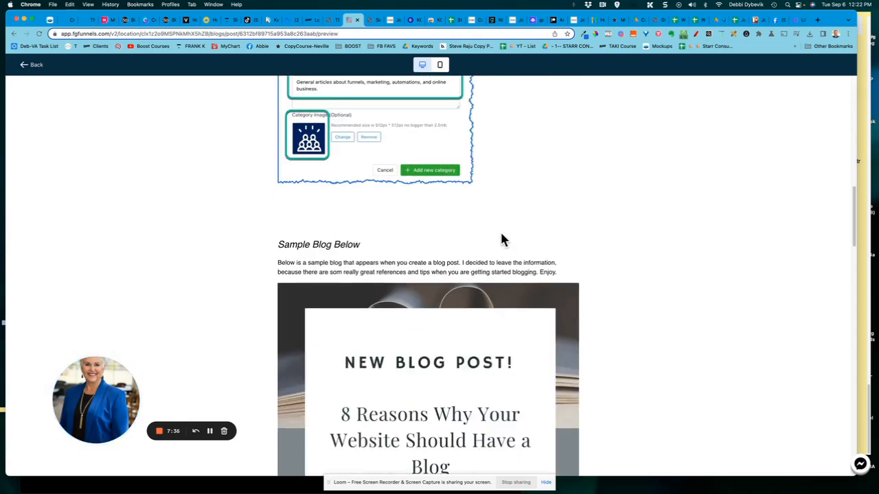
scroll(502, 239, "up", 6)
scroll(501, 239, "up", 1)
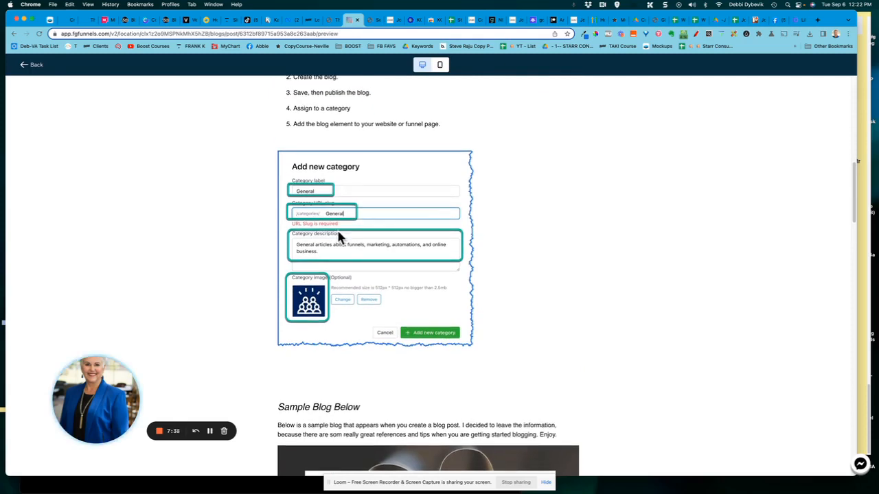
scroll(506, 280, "down", 10)
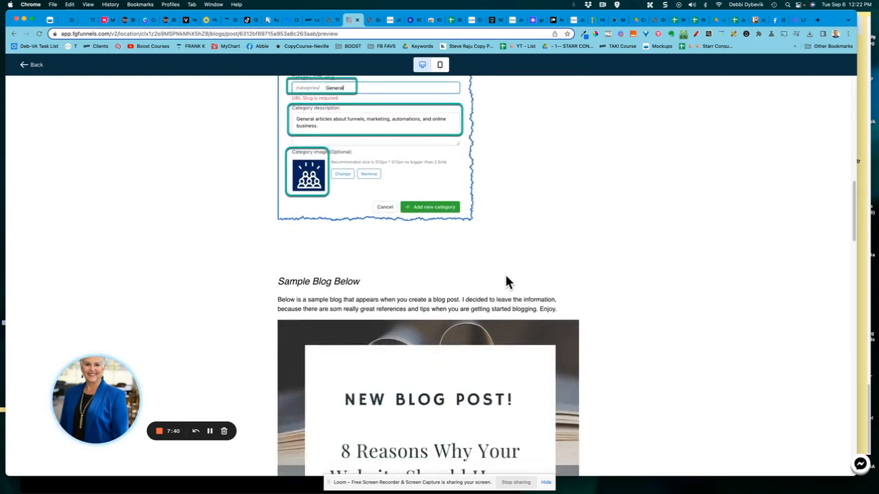
scroll(507, 280, "down", 2)
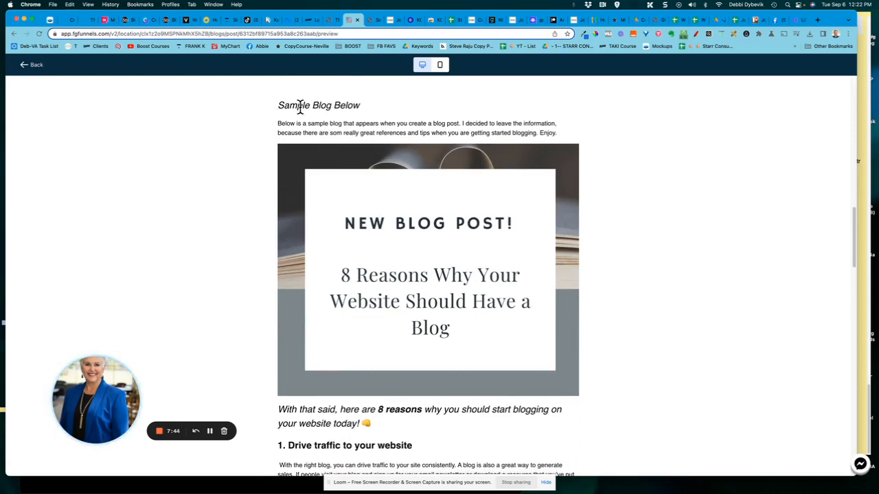
scroll(569, 210, "down", 2)
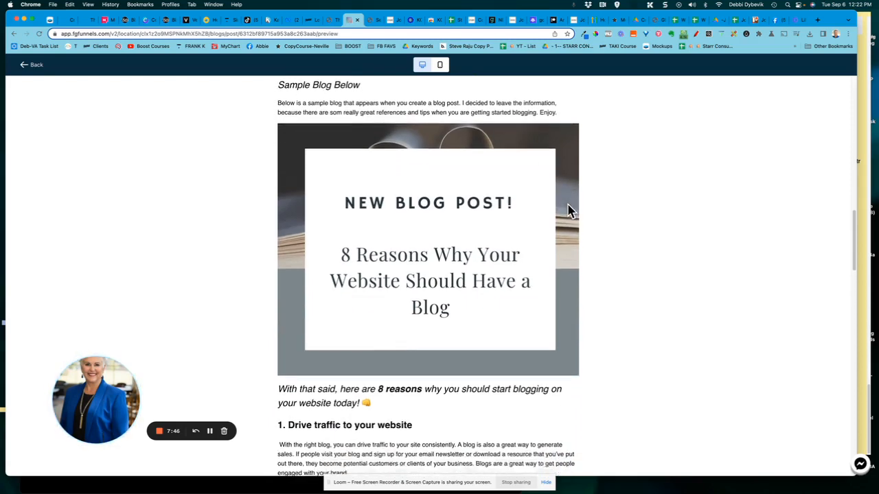
scroll(569, 210, "down", 15)
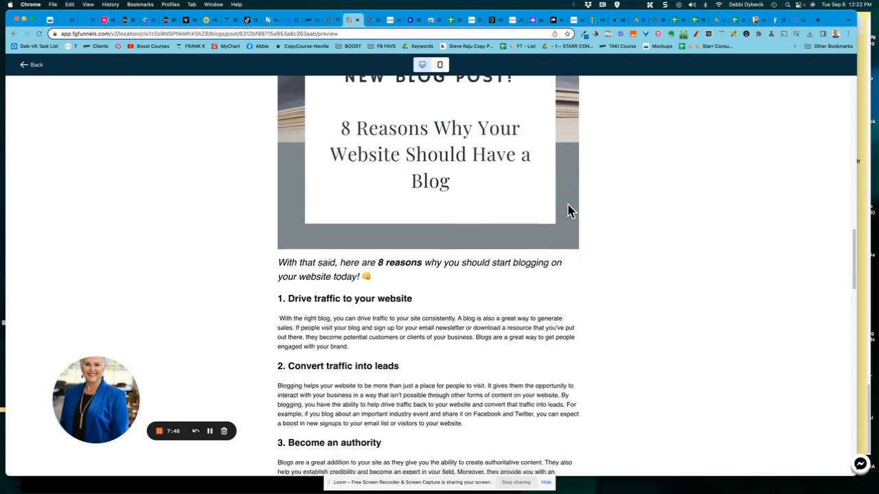
scroll(568, 211, "down", 20)
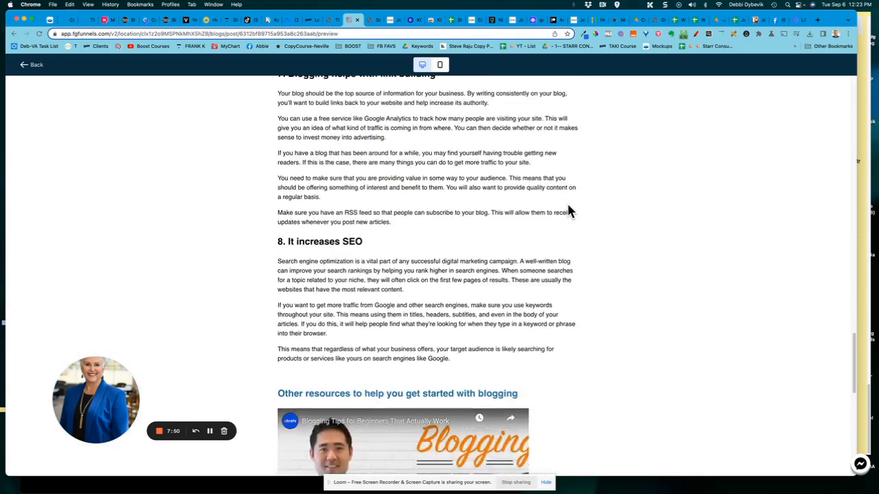
scroll(567, 211, "down", 2)
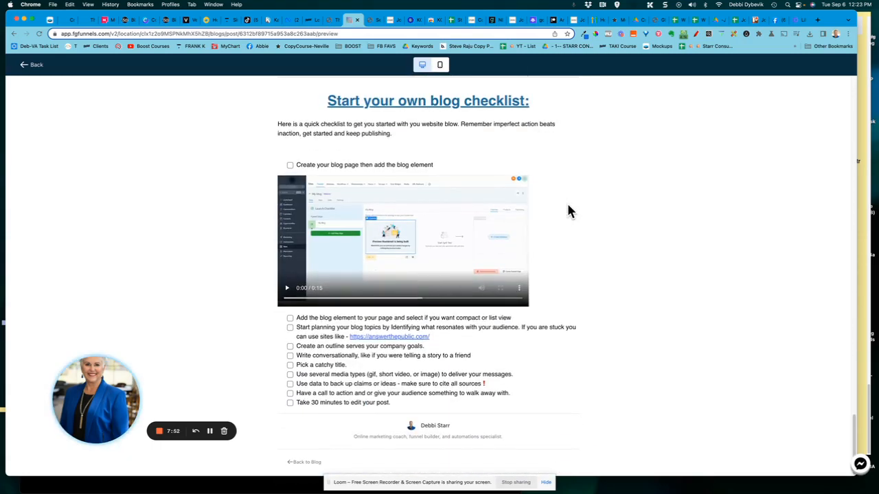
scroll(568, 211, "up", 14)
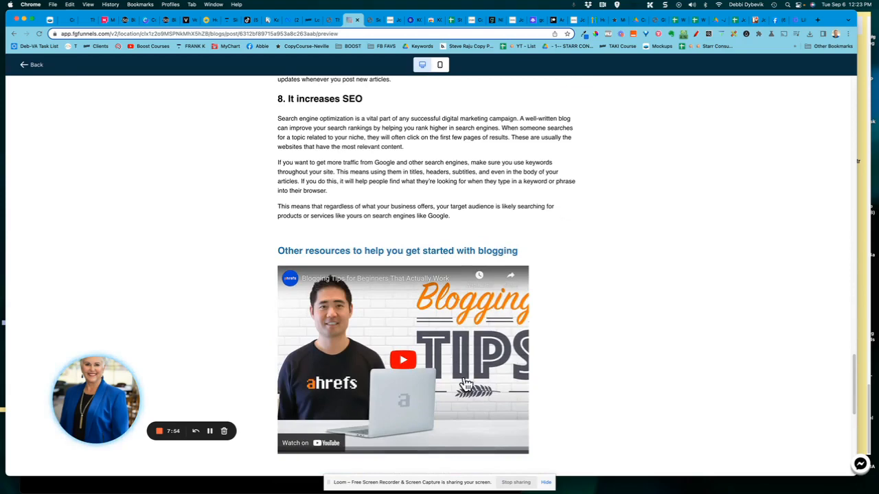
scroll(572, 295, "up", 20)
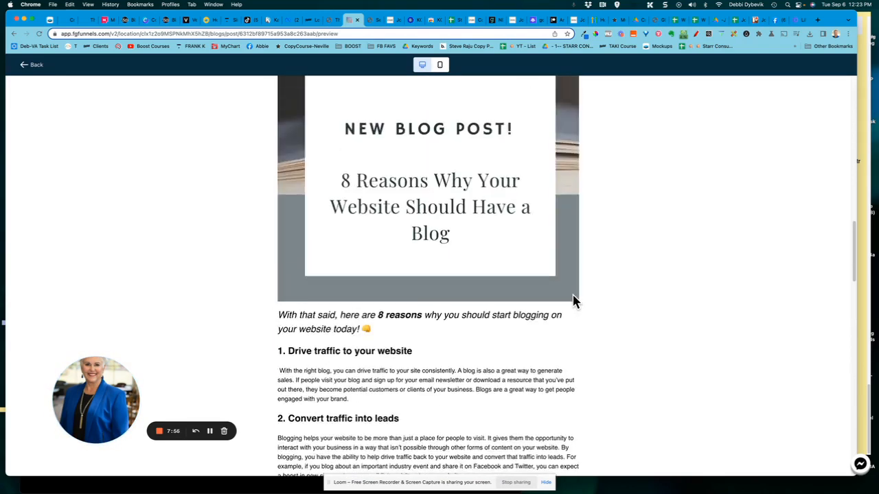
scroll(574, 301, "up", 20)
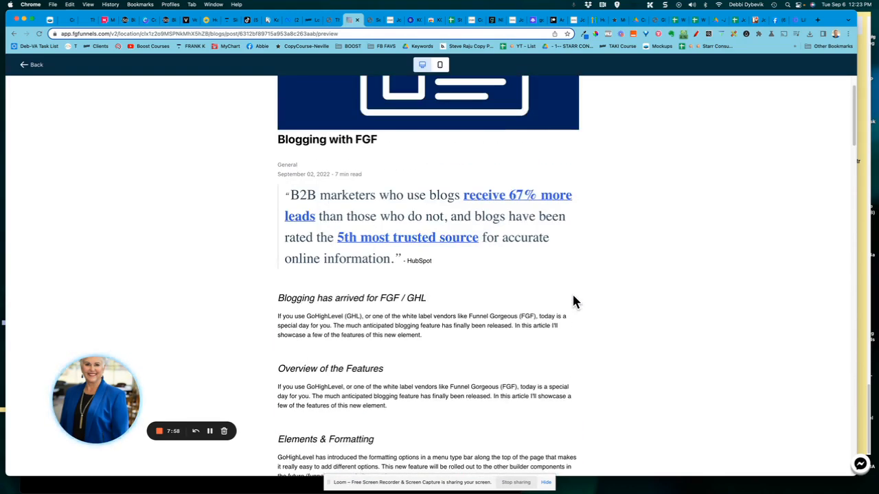
scroll(573, 295, "up", 7)
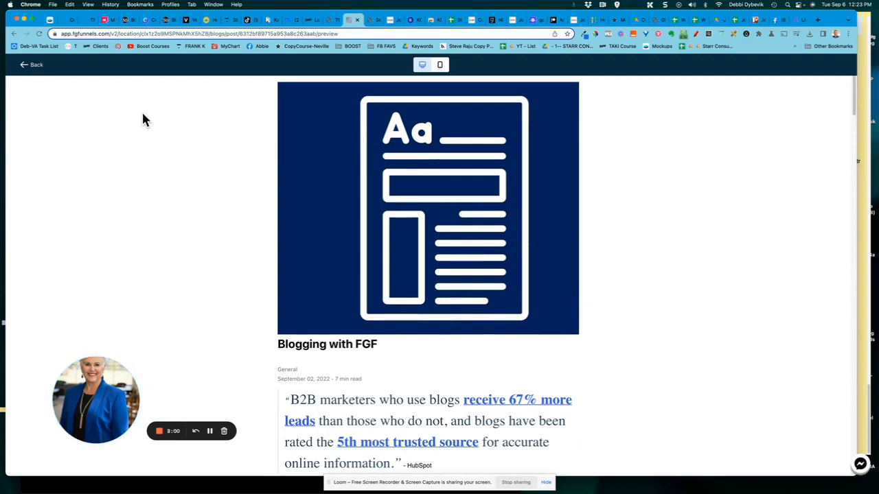
- Leave the preview, update the post "Blogging with FGF" and return to the blog overview
left_click(35, 67)
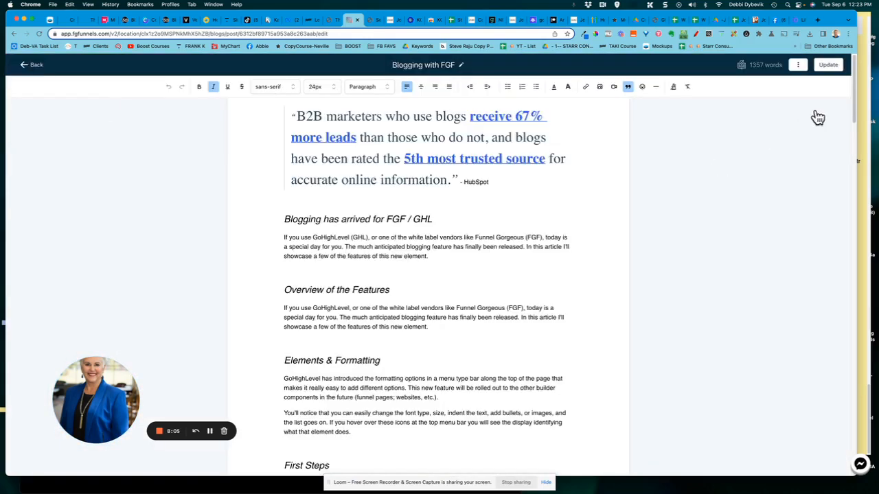
left_click(829, 67)
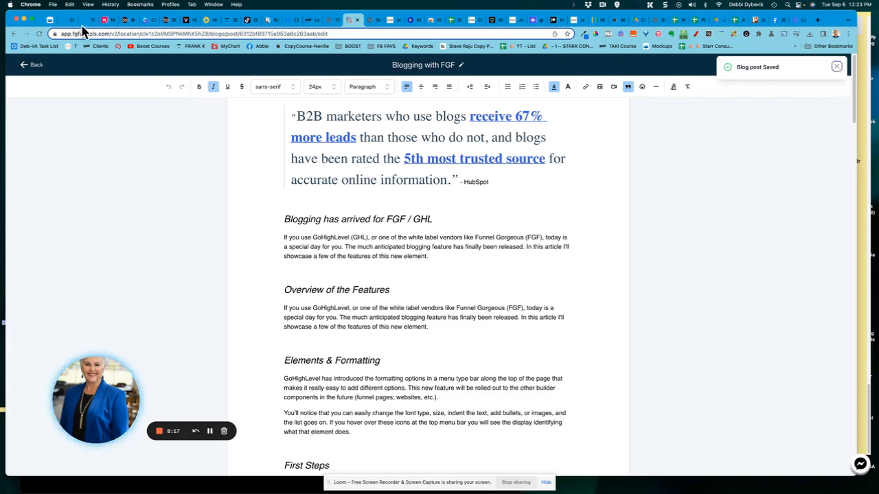
left_click(30, 65)
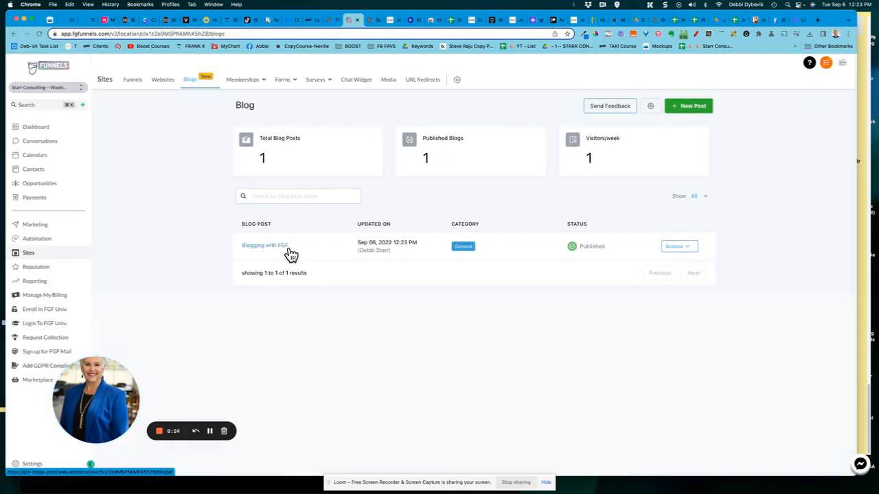
- Create a new blog post with the title "TEST" and the description "test"
left_click(689, 110)
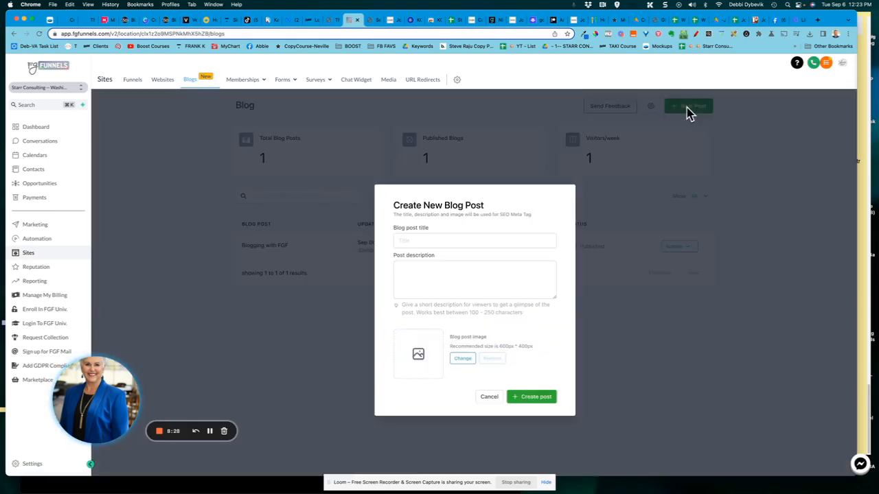
left_click(524, 242)
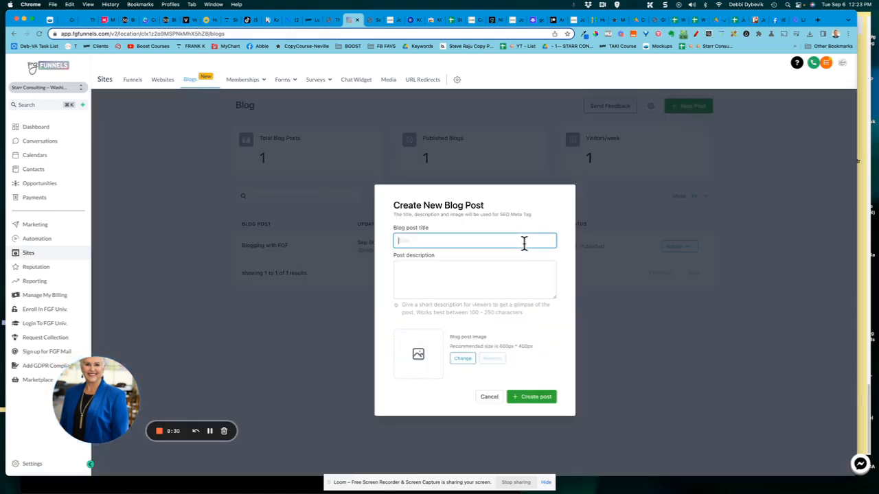
type("TEST")
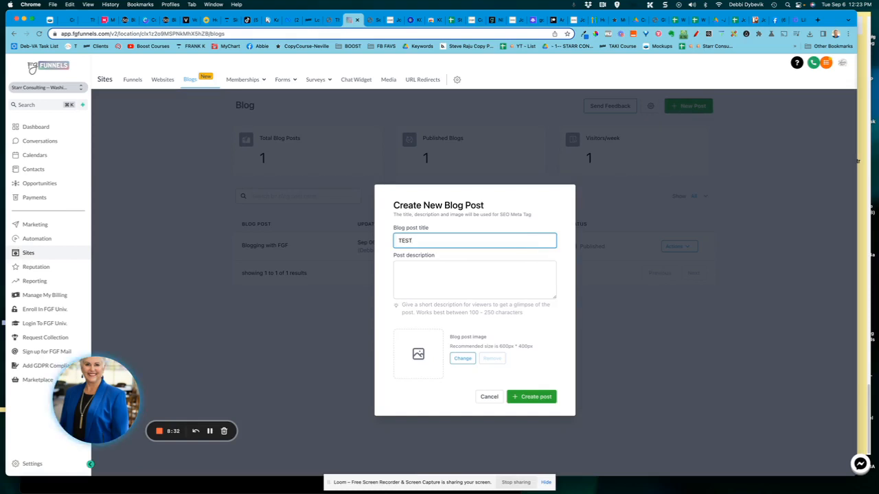
left_click(519, 269)
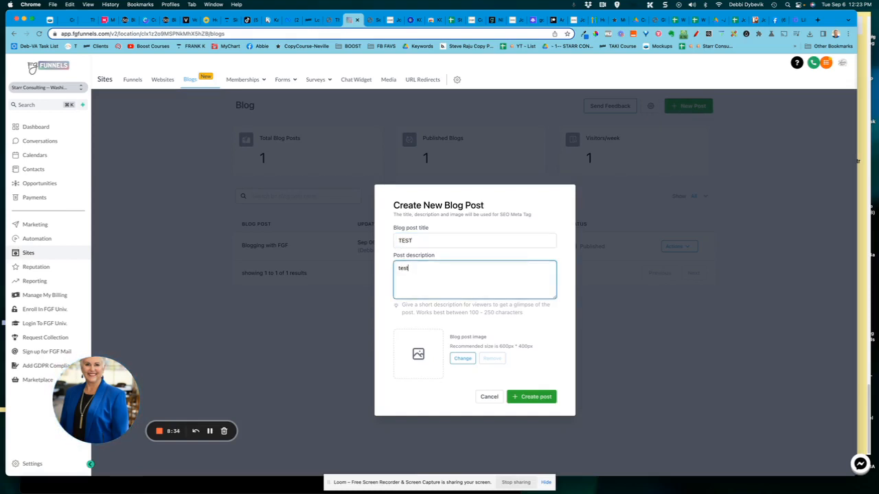
type("test")
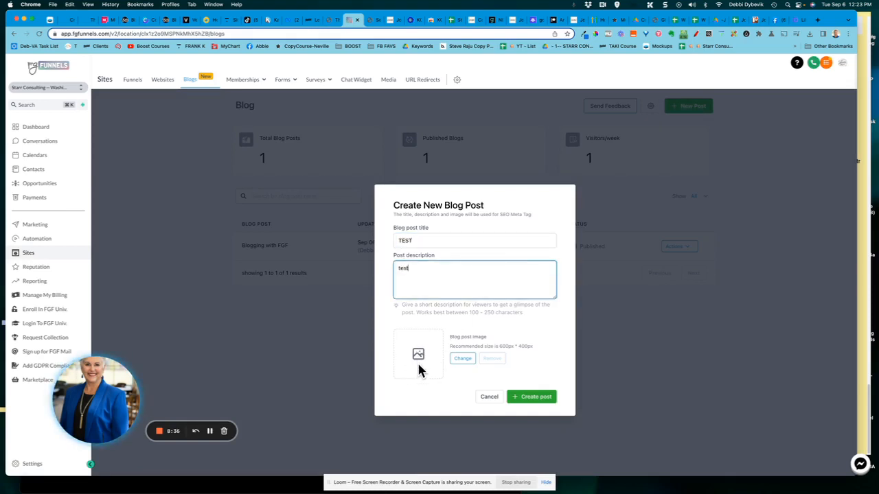
left_click(533, 398)
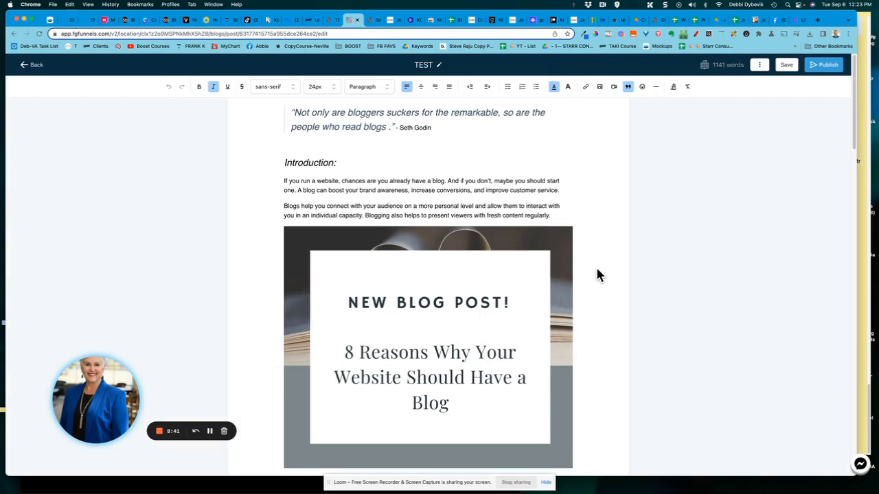
- Examine the prefilled sample content of the new post, from the opening quote and introduction through the numbered reasons for blogging
scroll(594, 297, "down", 3)
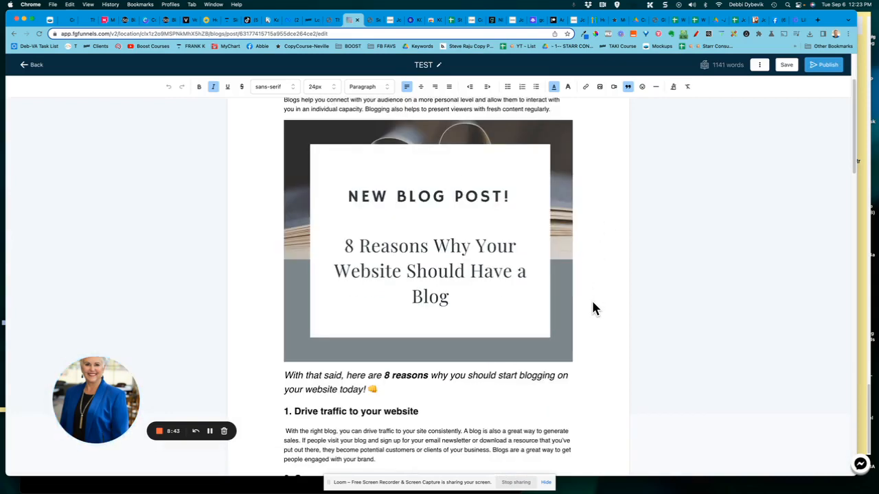
scroll(594, 304, "down", 5)
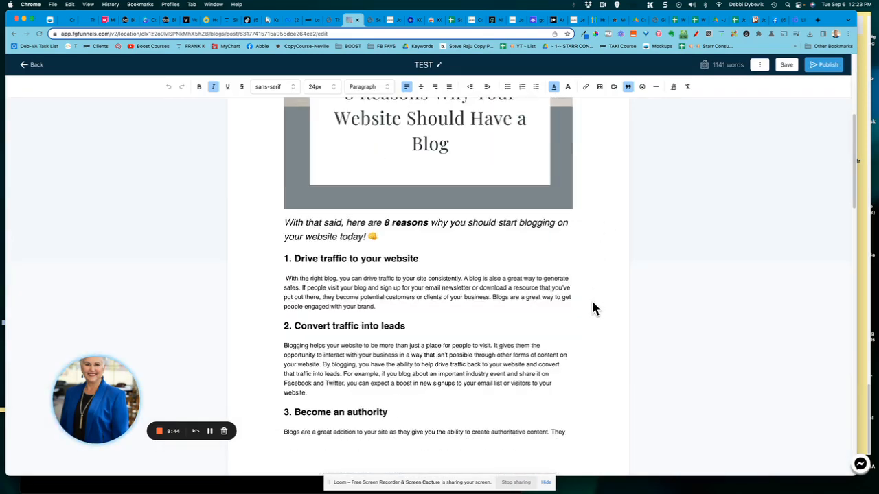
scroll(594, 309, "down", 5)
scroll(594, 309, "down", 5)
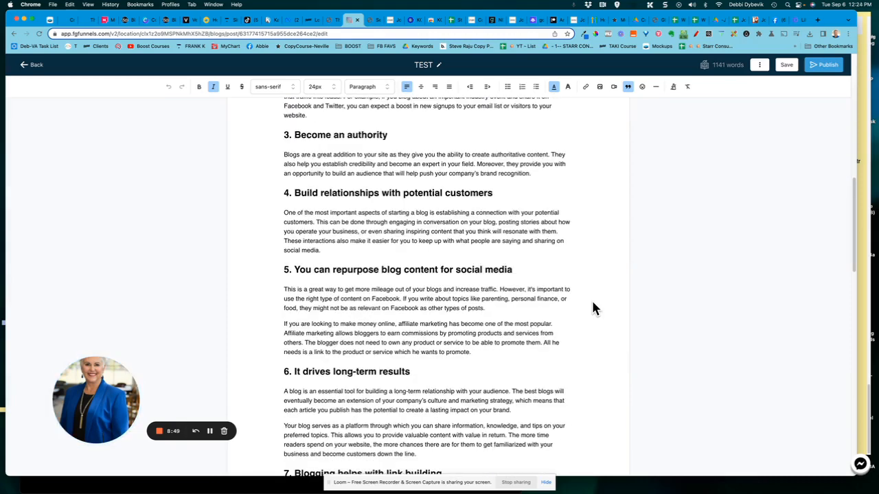
scroll(594, 309, "down", 4)
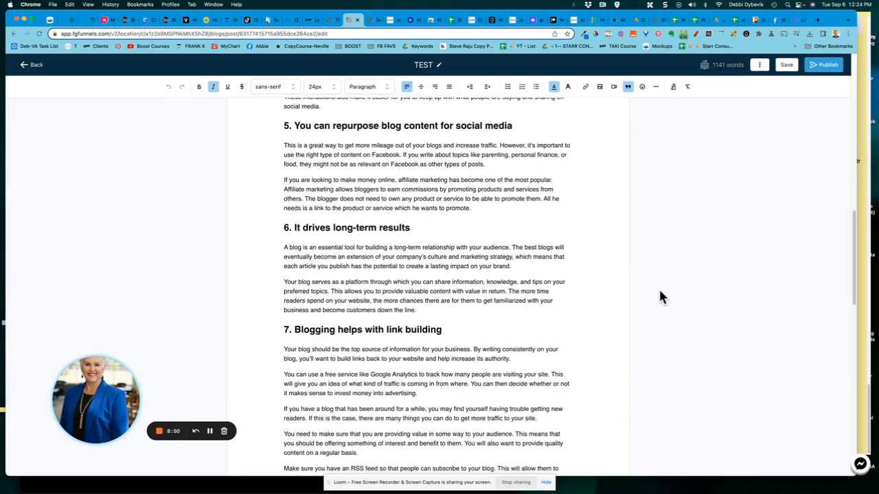
scroll(659, 291, "up", 20)
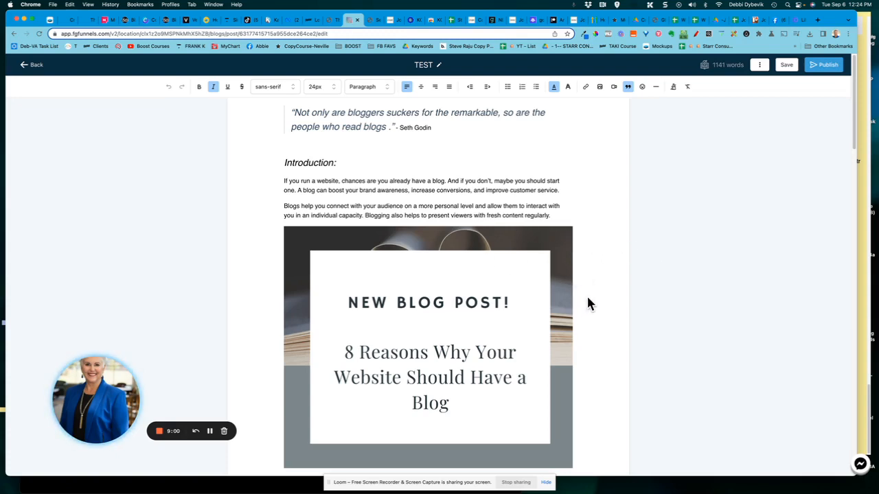
scroll(588, 303, "down", 3)
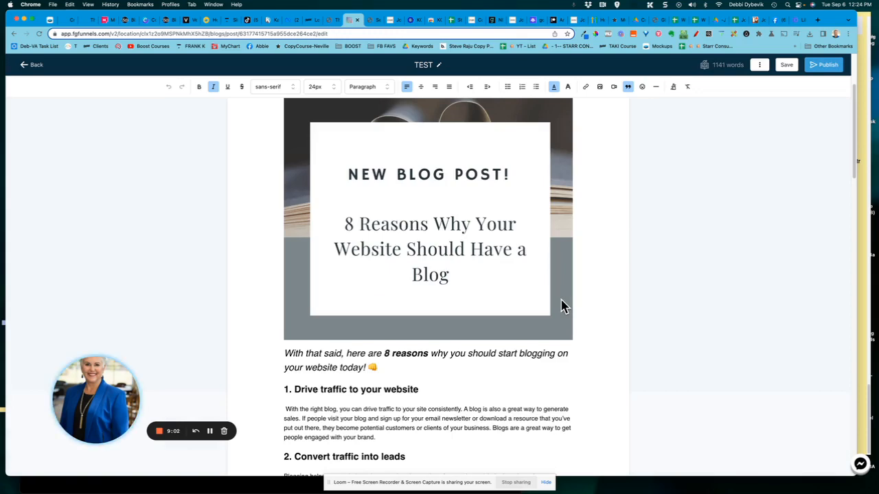
scroll(562, 306, "down", 3)
scroll(562, 306, "up", 6)
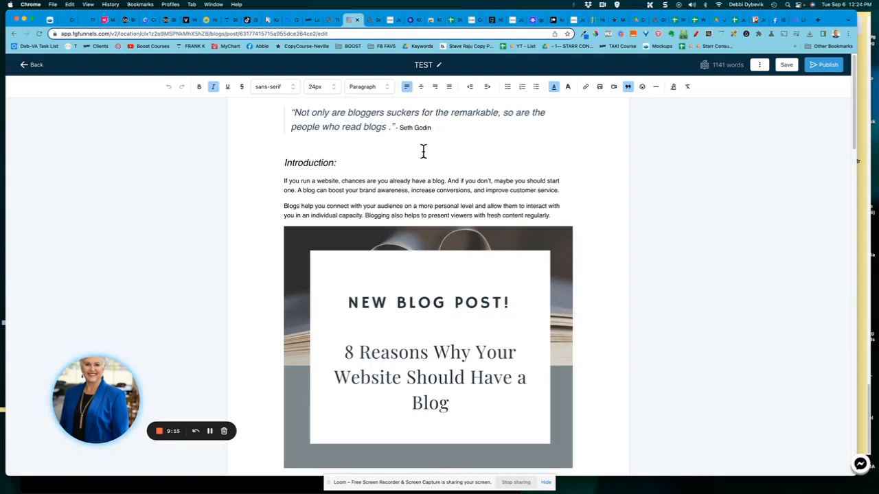
- Open the publish and schedule settings of the "TEST" post
left_click(822, 69)
left_click(824, 69)
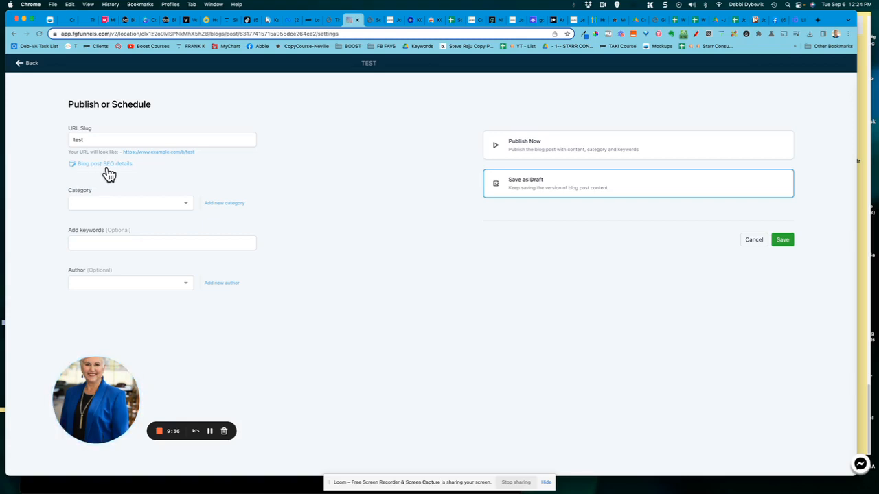
- Assign the category General to the "TEST" post
left_click(187, 209)
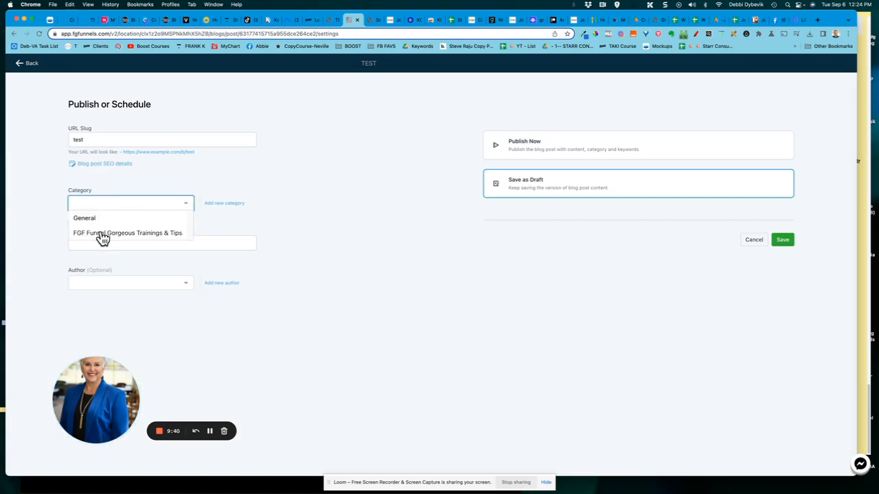
left_click(277, 208)
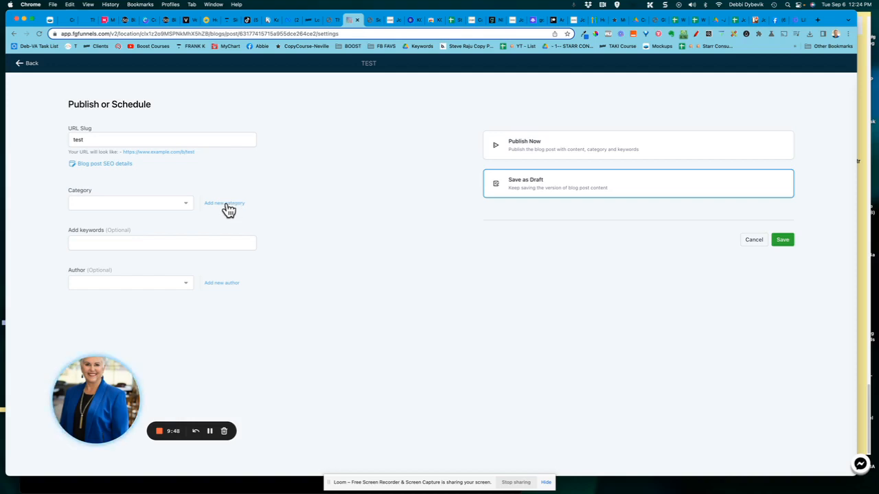
left_click(187, 204)
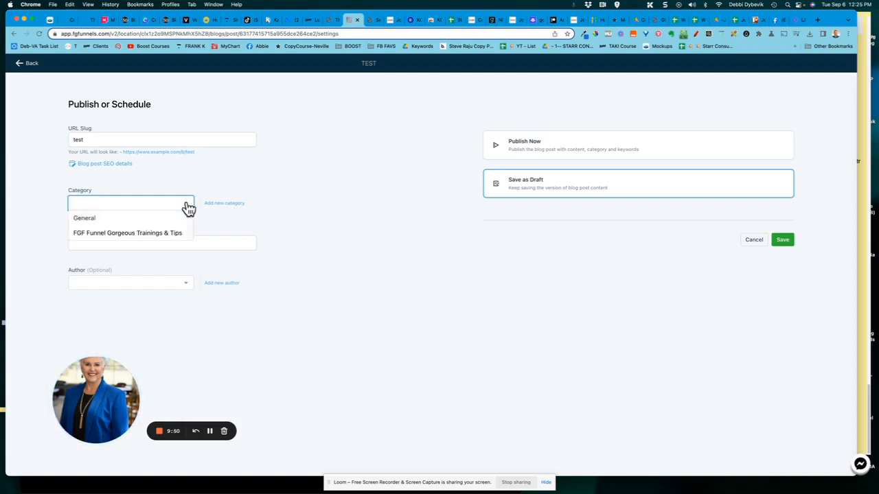
left_click(98, 218)
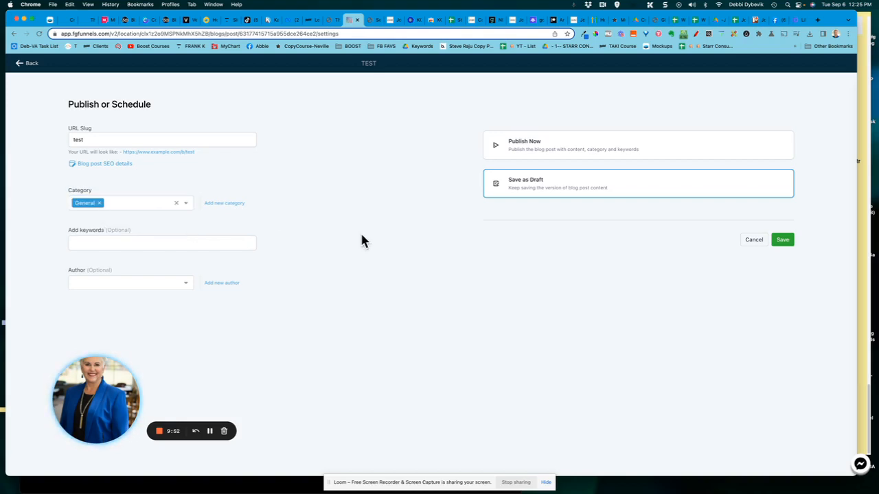
- Add the keywords "technology, funnels, automations" to the "TEST" post
left_click(82, 241)
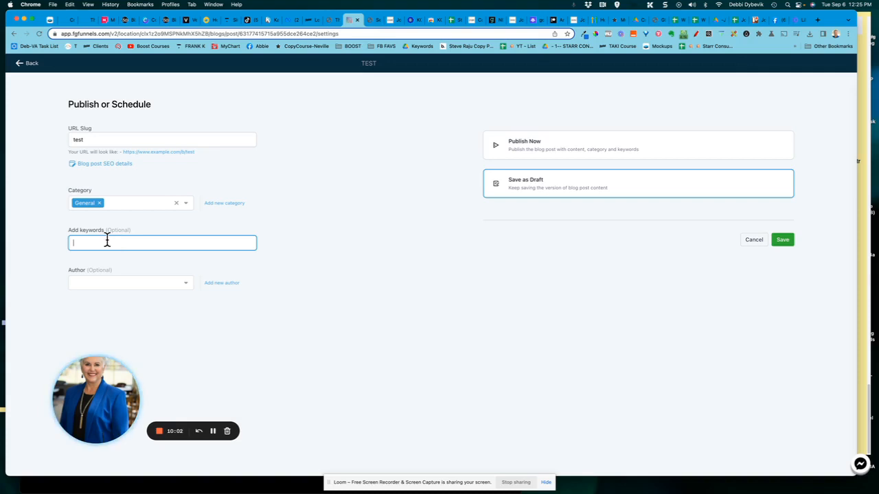
type("c")
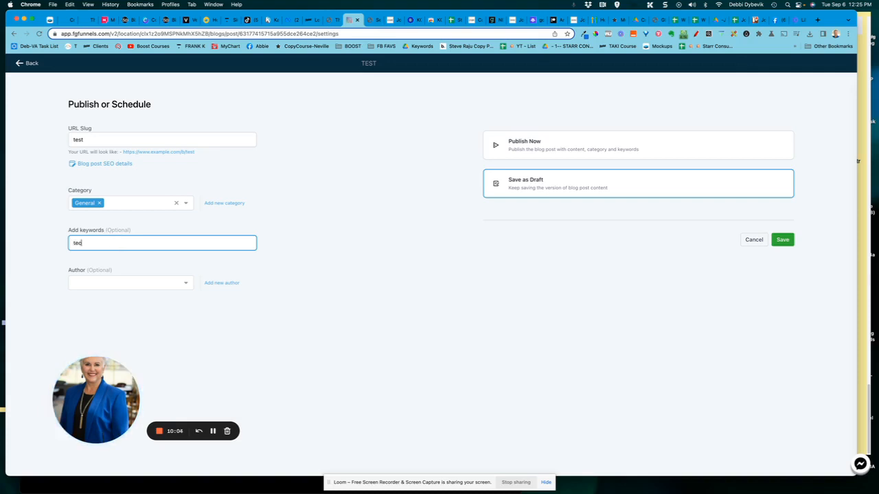
type("hnology, funnels, automations")
- Assign the existing author to the "TEST" post and save it with the Publish Now option
left_click(188, 288)
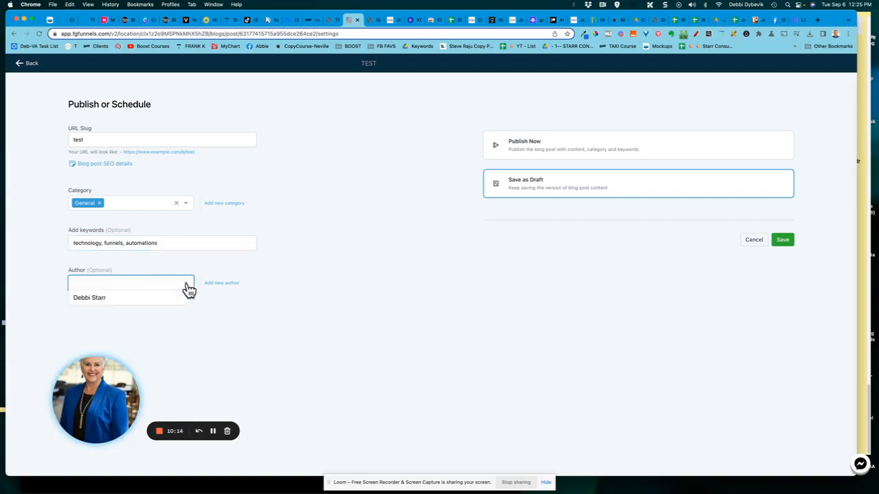
left_click(96, 298)
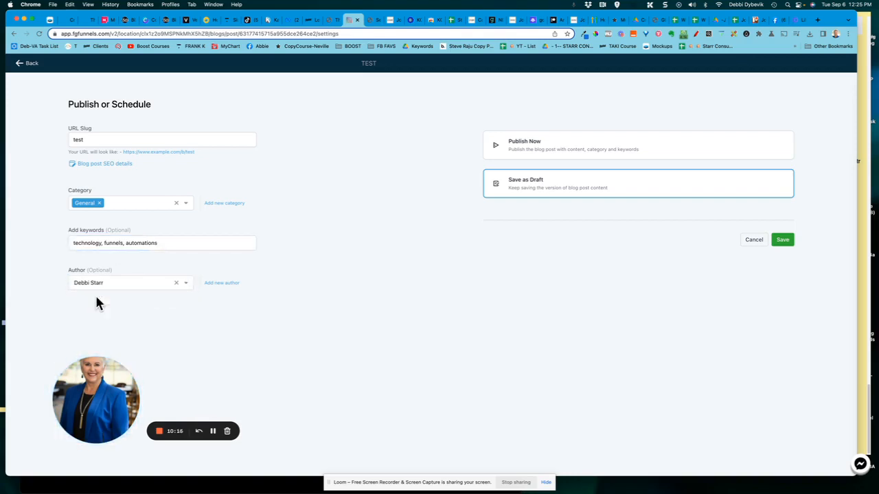
left_click(541, 147)
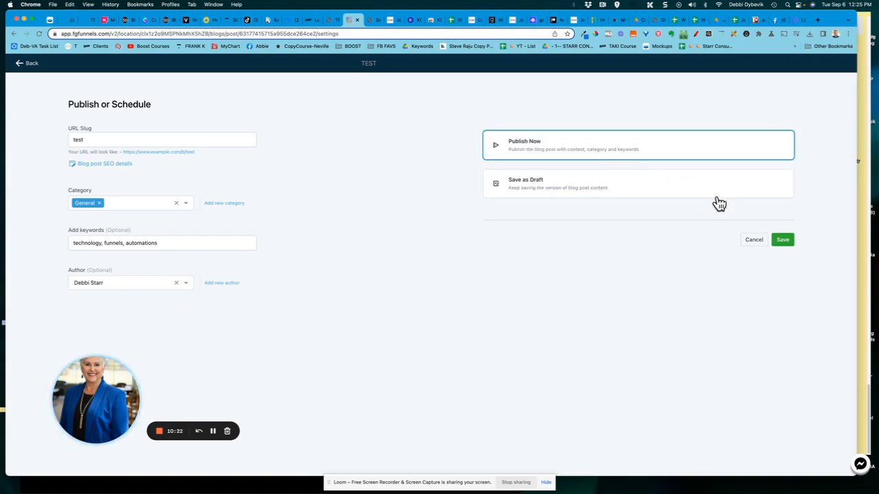
left_click(785, 246)
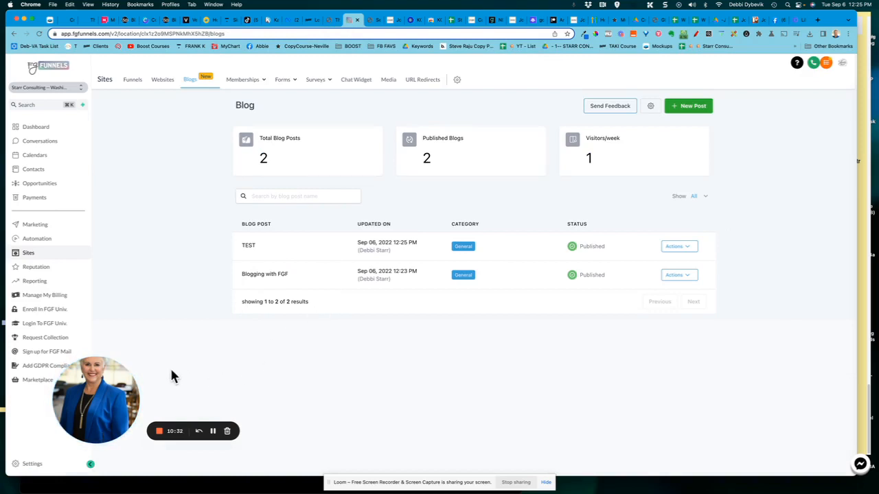
left_click_drag(124, 401, 220, 389)
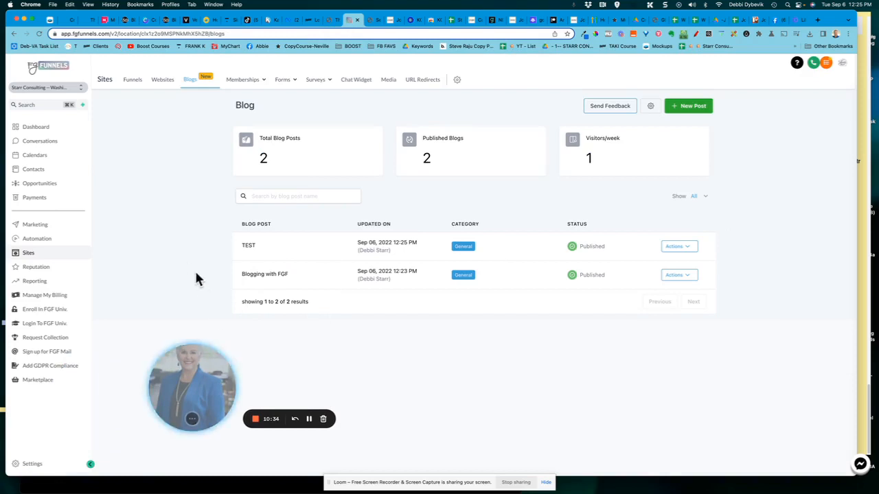